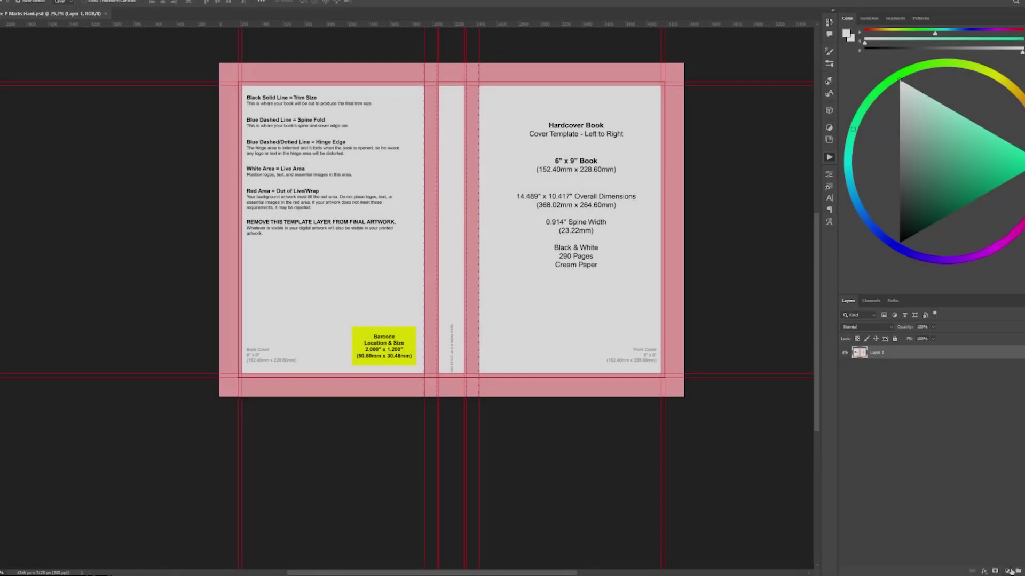
- Add a solid black Color Fill layer over the 6" x 9" hardcover template
left_click(1007, 572)
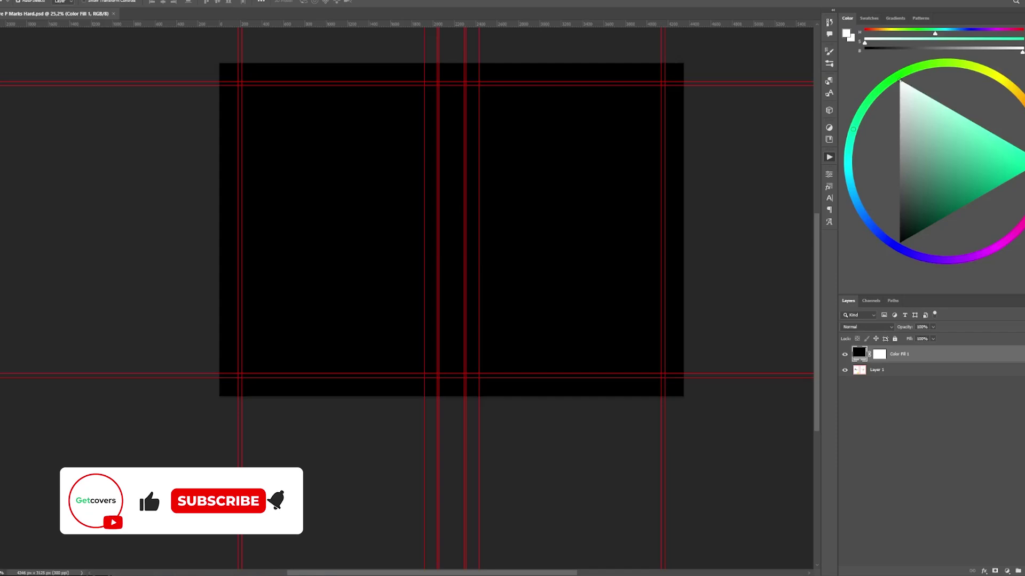
- Duplicate, resize and group the green damask wallpaper layer
key("ctrl+j")
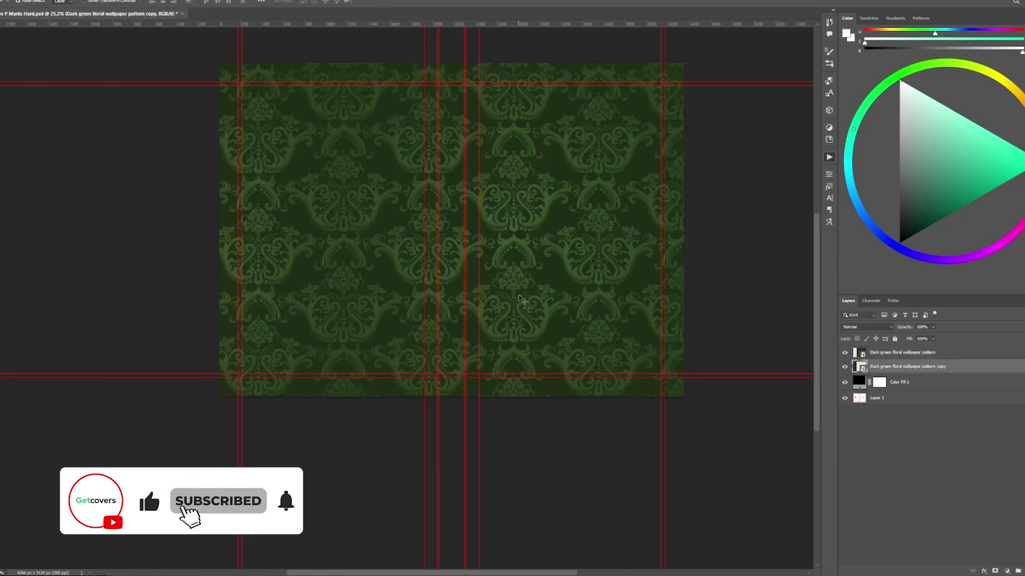
key("ctrl+t")
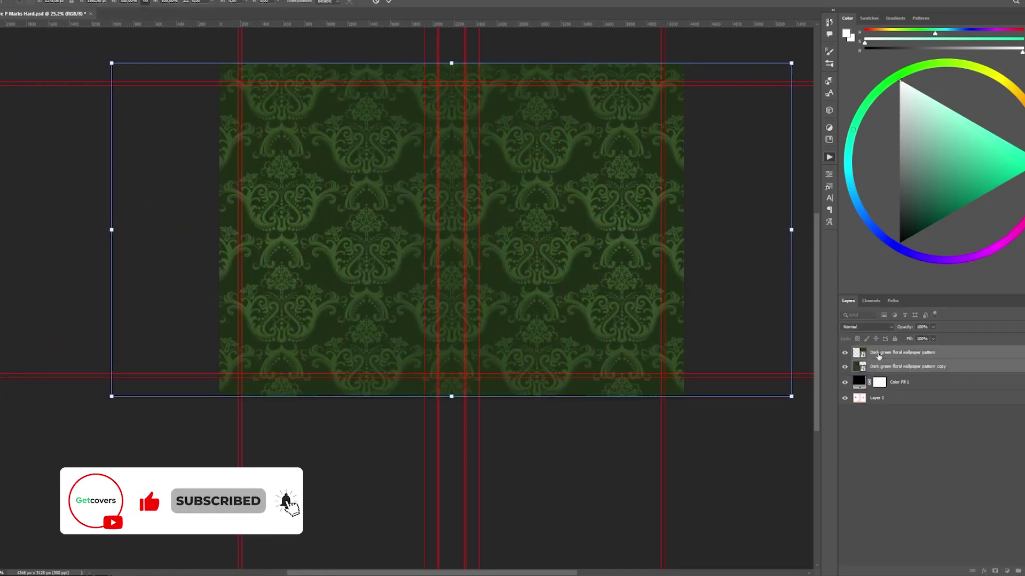
key("Return")
key("ctrl+g")
key("ctrl+a")
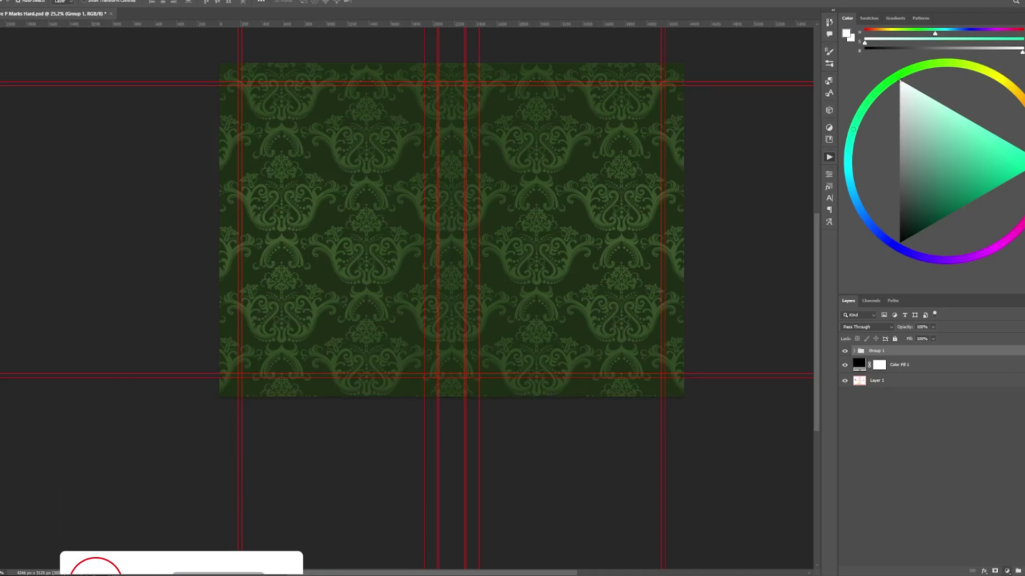
- Darken the damask with Curves, add the scratch texture and paint the left side darker
left_click(829, 174)
key("m")
scroll(743, 373, "up", 2)
scroll(681, 409, "up", 3)
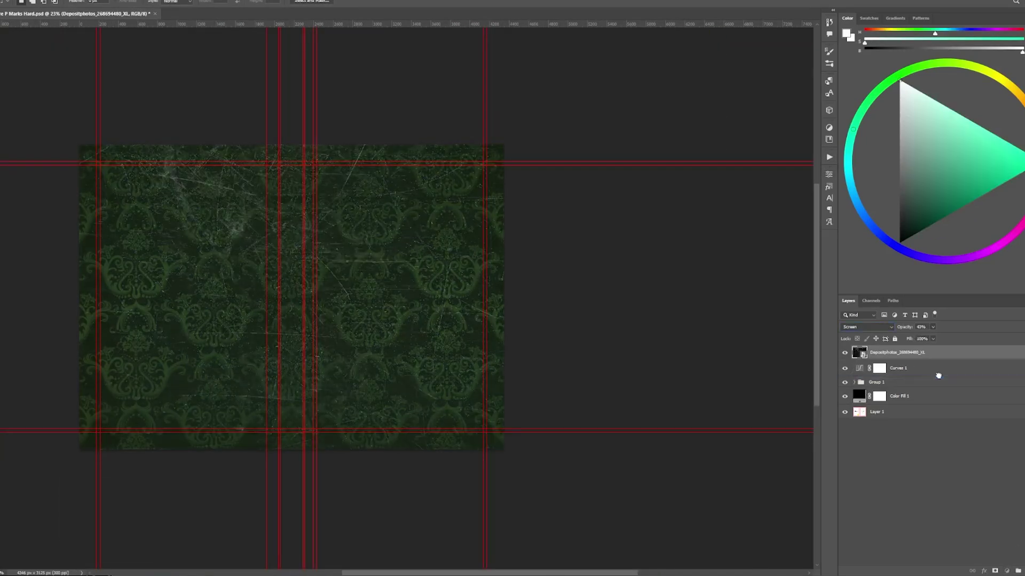
left_click_drag(938, 376, 938, 377)
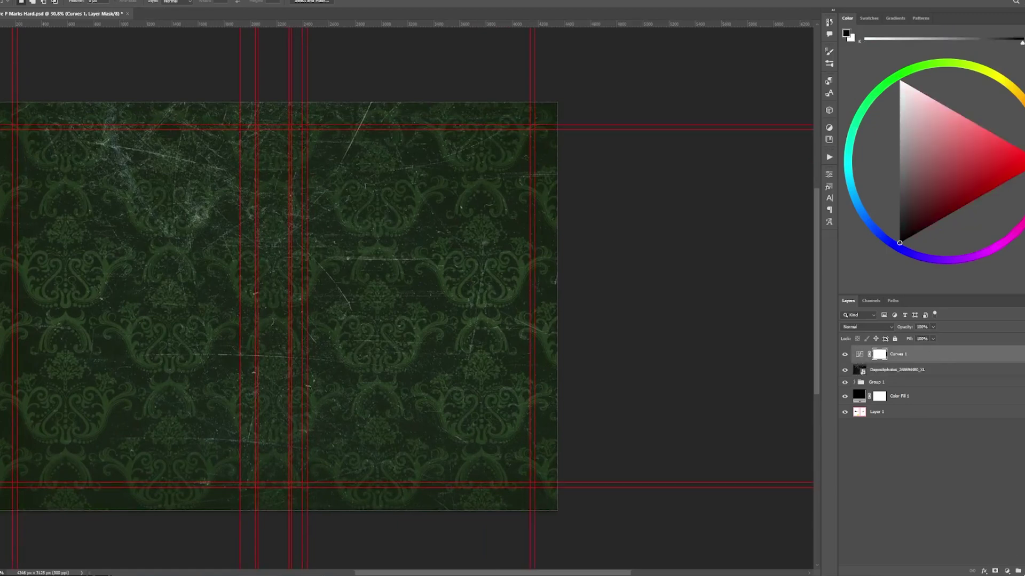
scroll(554, 362, "up", 2)
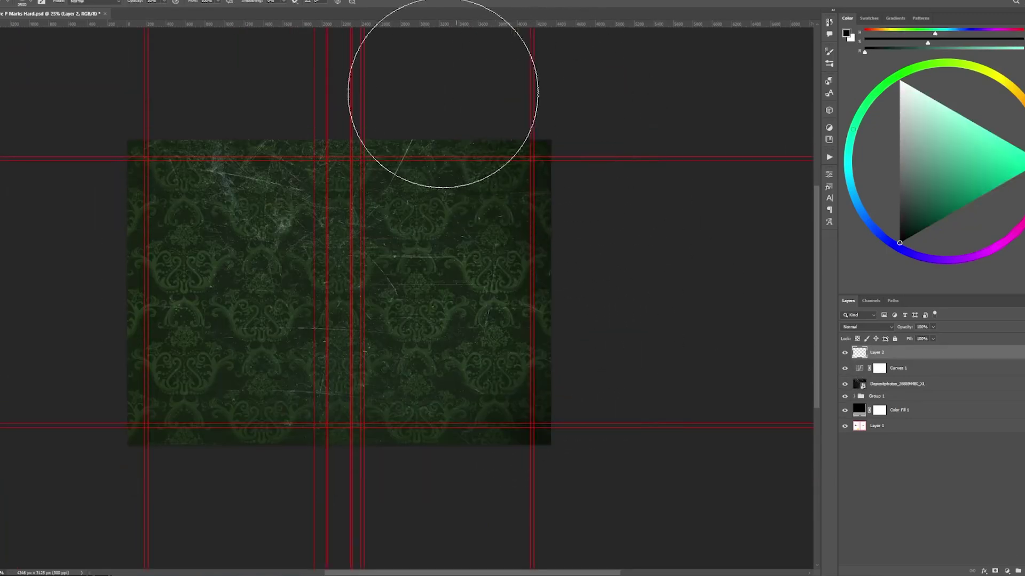
mouse_move(442, 92)
left_mouse_down()
mouse_move(190, 252)
mouse_move(261, 231)
left_mouse_up()
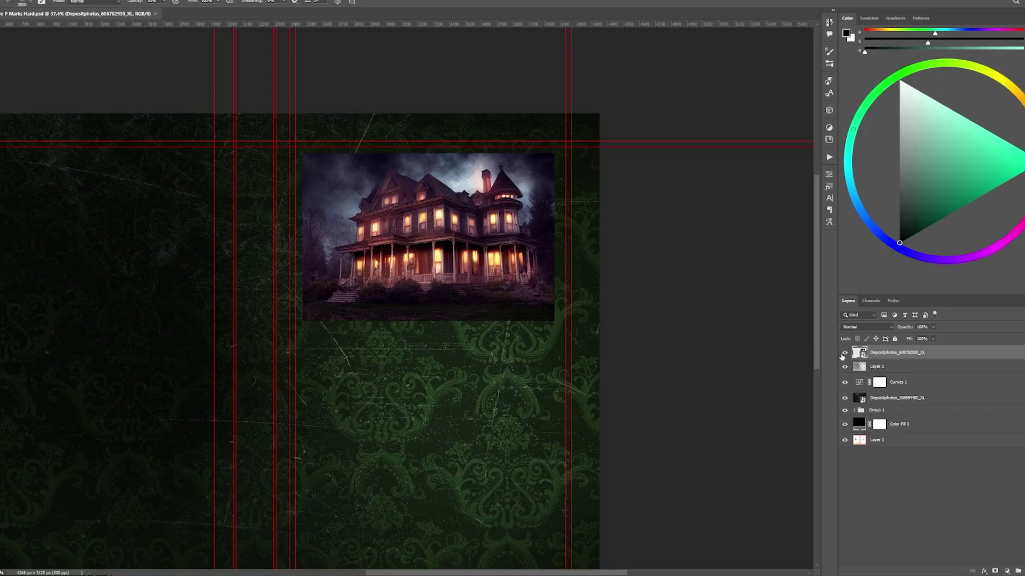
- Hide the house photo and fill a rectangular grey panel on a new layer
left_click(844, 352)
left_click(876, 367)
scroll(128, 75, "down", 1)
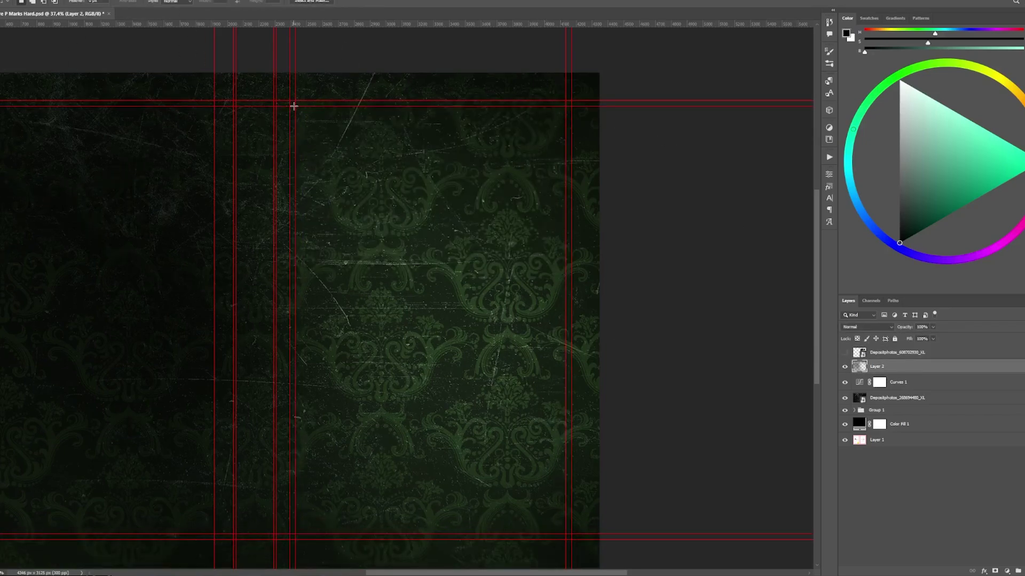
left_click_drag(565, 267, 565, 265)
key("ctrl+shift+alt+n")
left_click(487, 191)
- Duplicate the grey panel twice, stacking each copy below the previous one
key("ctrl+j")
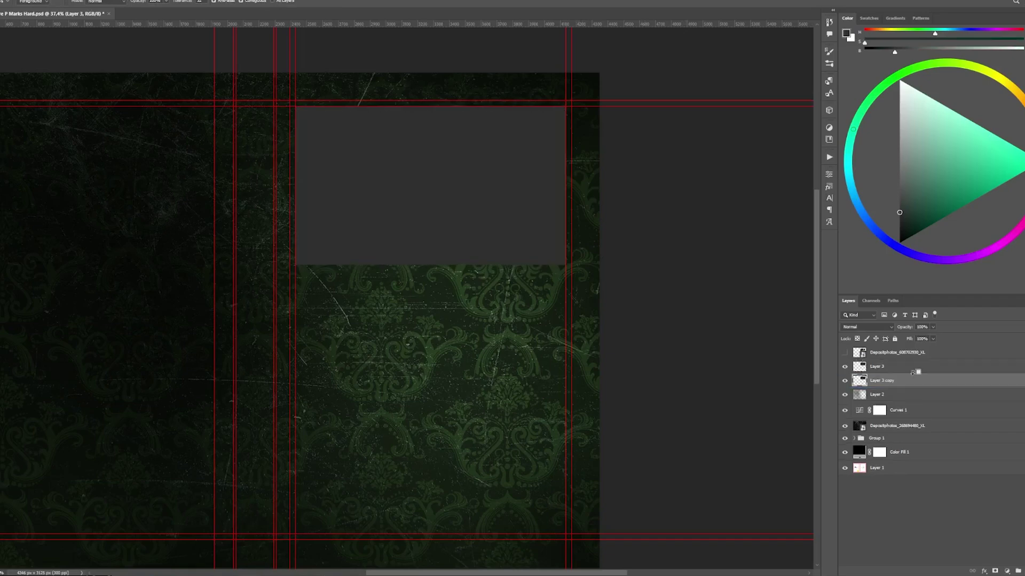
key("ctrl+t")
key("shift+Down")
key("shift+Down")
key("shift+Down")
key("shift+Down")
key("shift+Down")
key("shift+Down")
key("shift+Down")
key("shift+Down")
key("shift+Down")
key("Return")
key("ctrl+j")
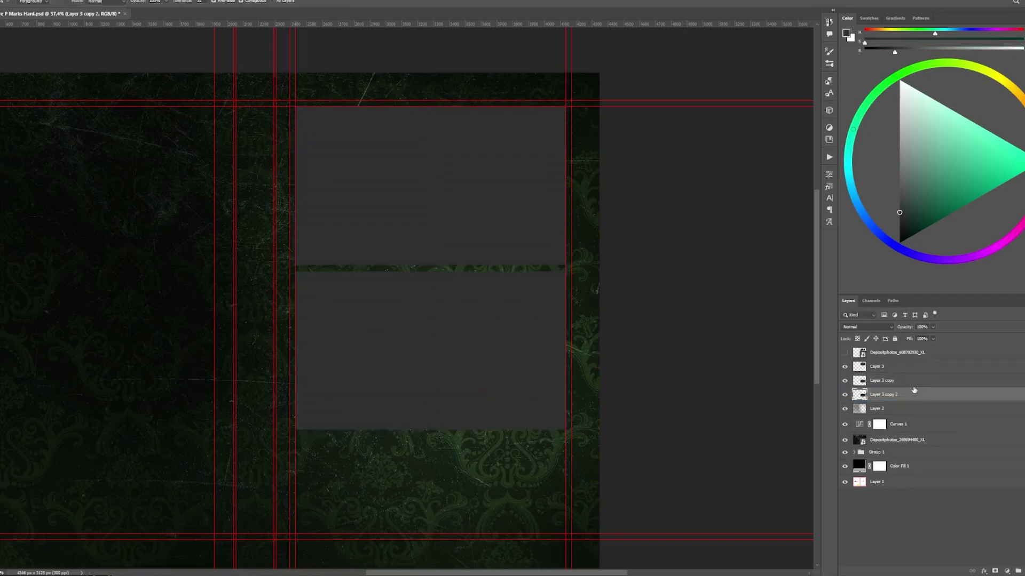
key("ctrl+t")
key("shift+Down")
key("shift+Down")
key("shift+Down")
key("shift+Down")
key("shift+Down")
key("shift+Down")
- Scale all three grey panels to fit the guides and tilt them slightly
left_click(877, 367, "shift")
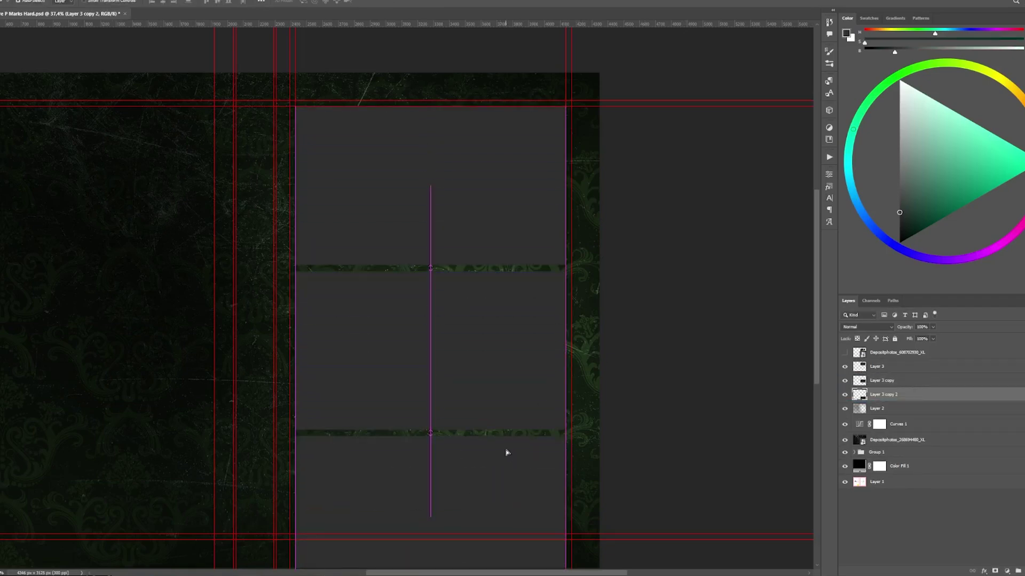
key("ctrl+t")
left_click_drag(430, 551, 431, 435)
left_click_drag(565, 24, 565, 106)
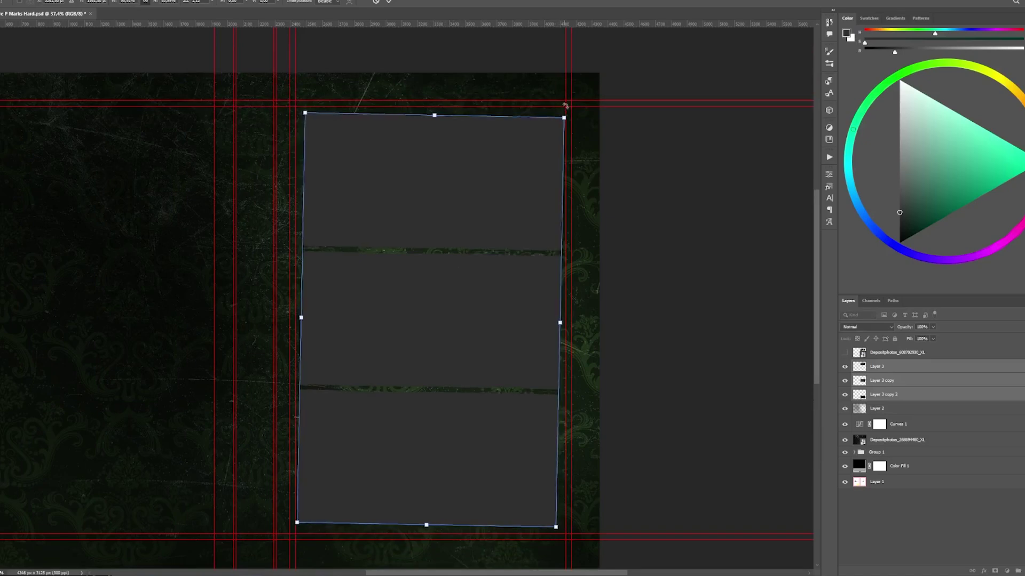
key("alt+bracketleft")
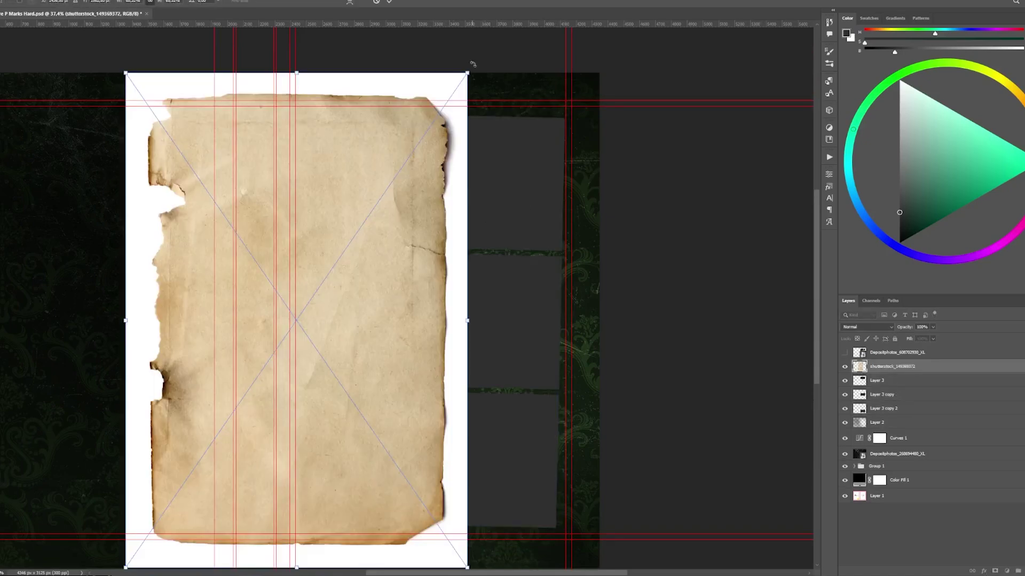
- Place the first torn-paper image landscape, mask it and fit it to the top panel
left_click_drag(475, 69, 383, 204)
key("Return")
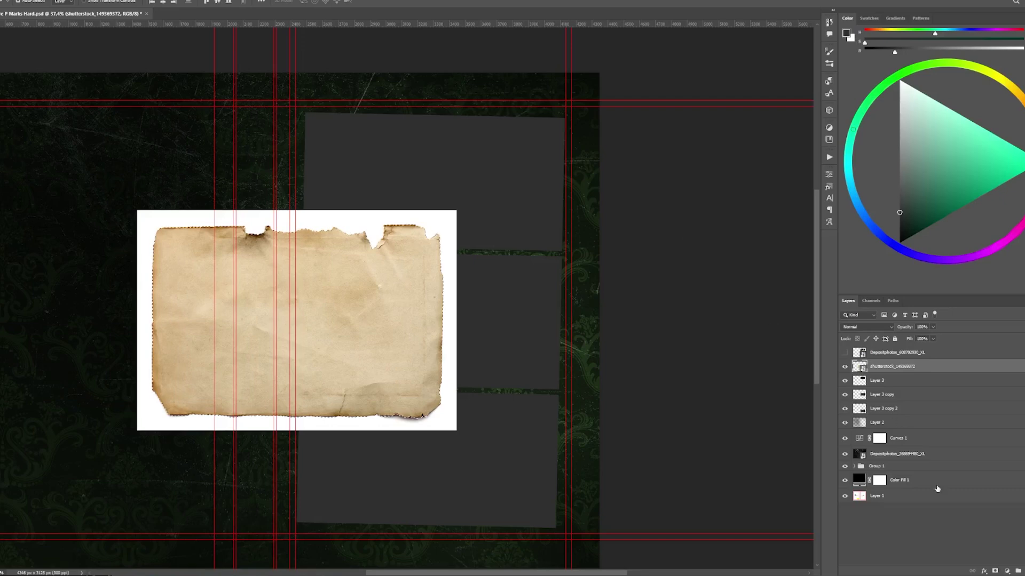
left_click(996, 572)
key("ctrl+t")
left_click_drag(424, 323, 564, 208)
left_click_drag(600, 309, 517, 256)
left_click_drag(517, 179, 571, 179)
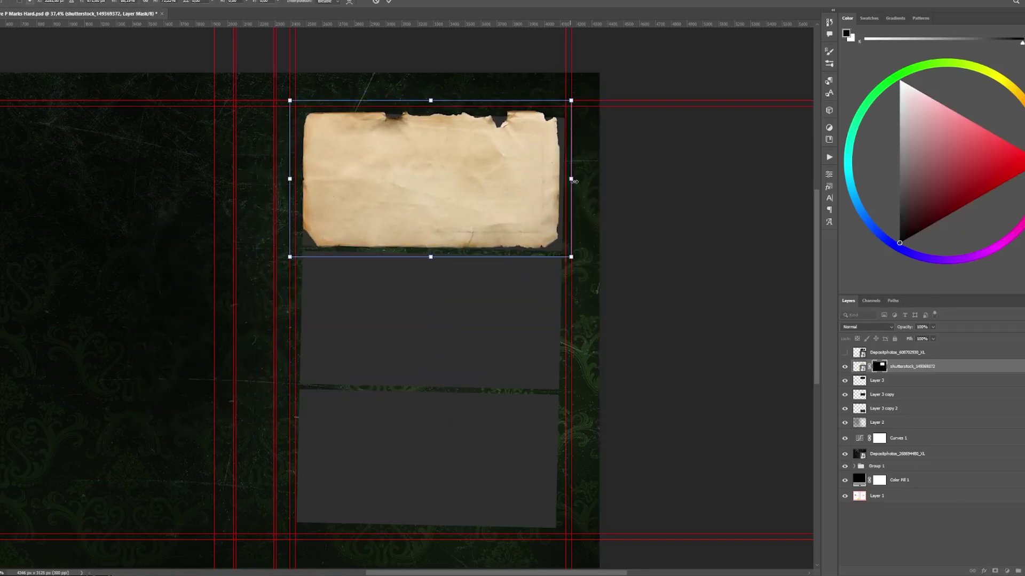
key("Return")
- Mask the second and third torn papers and fit them into the middle and bottom panels
scroll(483, 214, "up", 1)
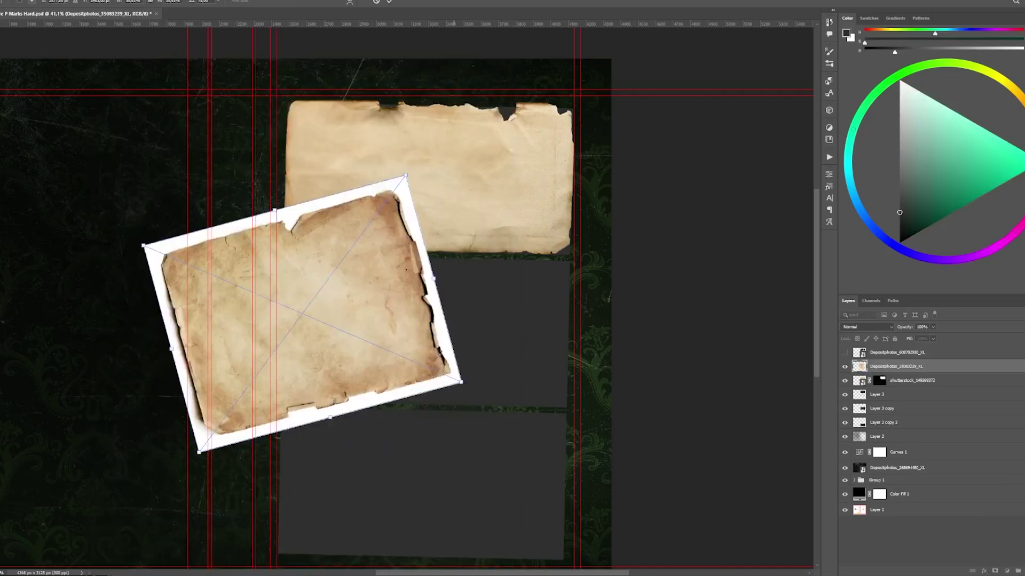
left_click(995, 571)
key("ctrl+t")
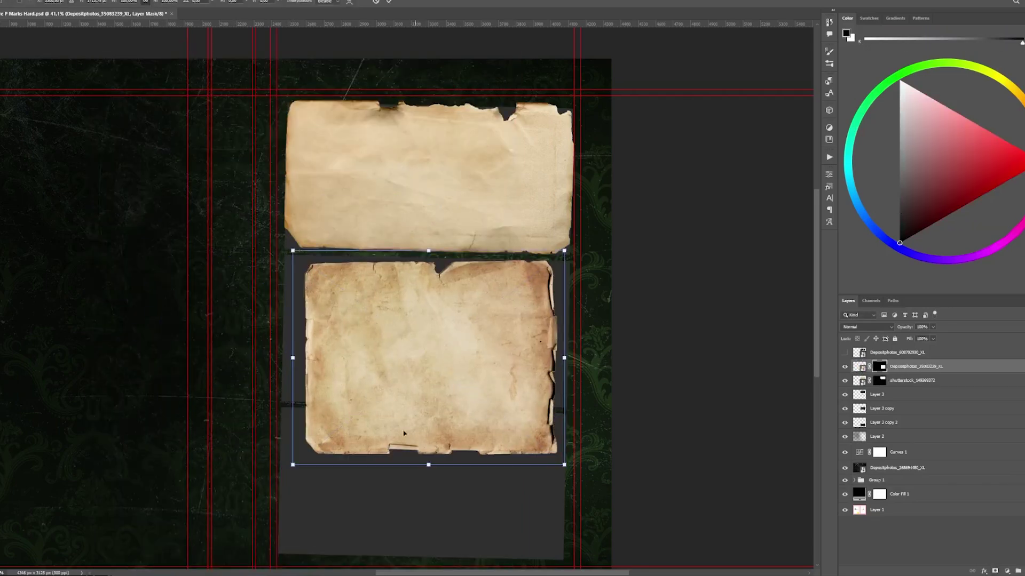
left_click_drag(426, 462, 426, 411)
left_click_drag(565, 256, 573, 251)
left_click_drag(293, 331, 267, 328)
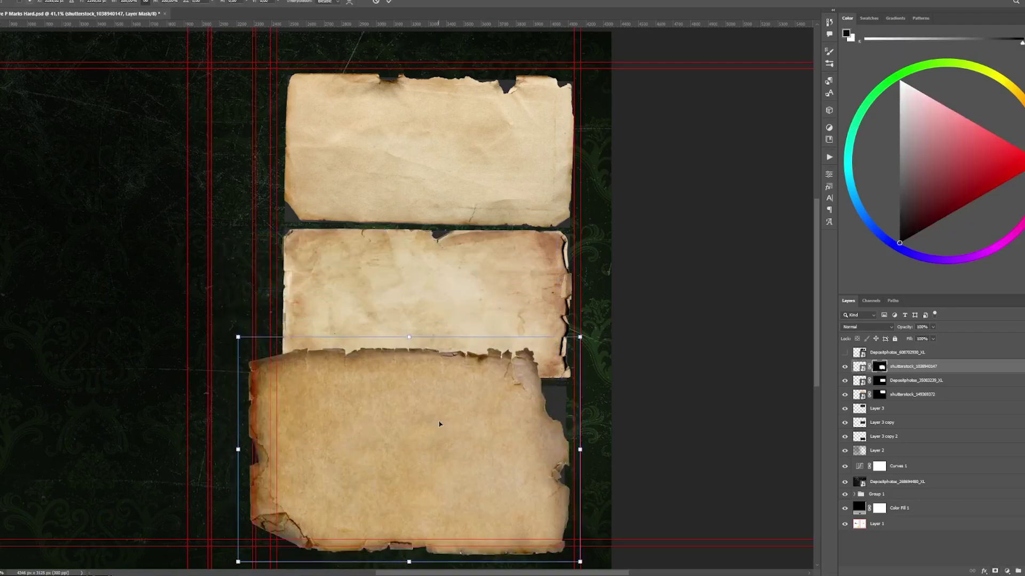
left_click_drag(493, 445, 493, 398)
left_click_drag(535, 458, 576, 458)
key("Return")
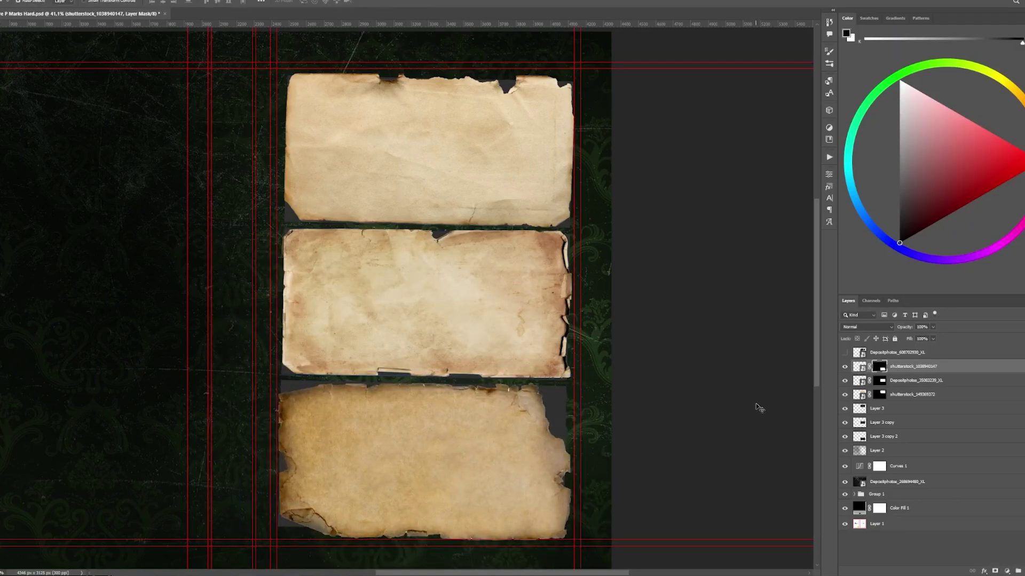
- Group the grey panel layers and hide the group
scroll(521, 268, "down", 2)
left_click(877, 409)
left_click(884, 436, "shift")
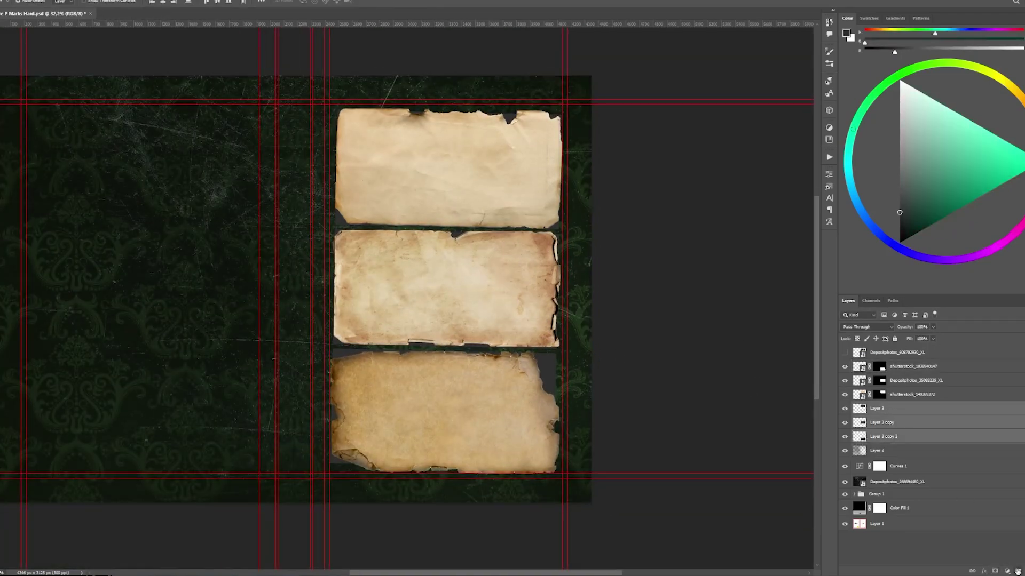
key("ctrl+g")
key("ctrl+comma")
- Group the three paper layers, add a Black & White adjustment, and show the house photo
left_click(953, 366)
left_click(953, 398, "shift")
key("ctrl+g")
left_click(1006, 572)
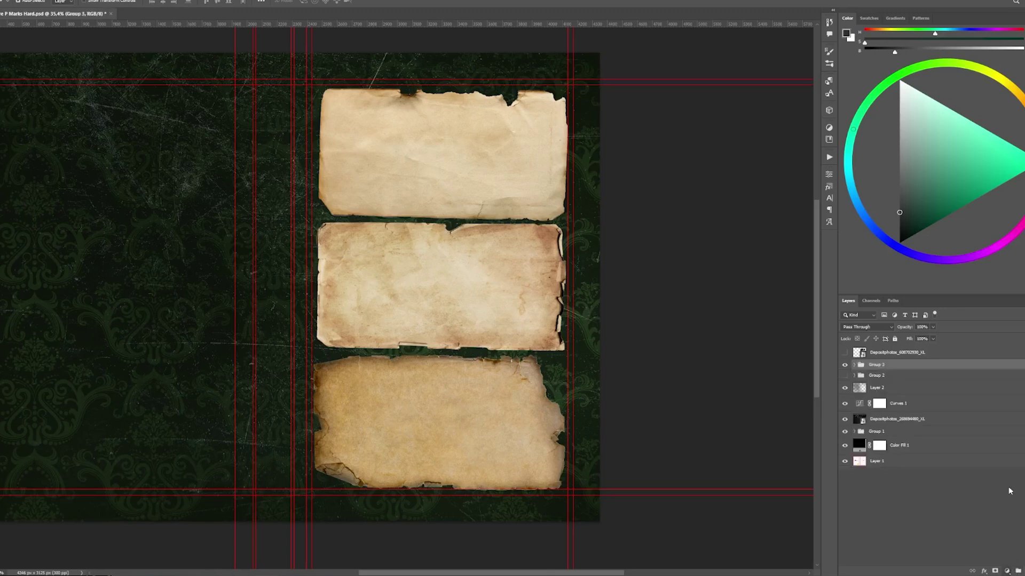
left_click(949, 436)
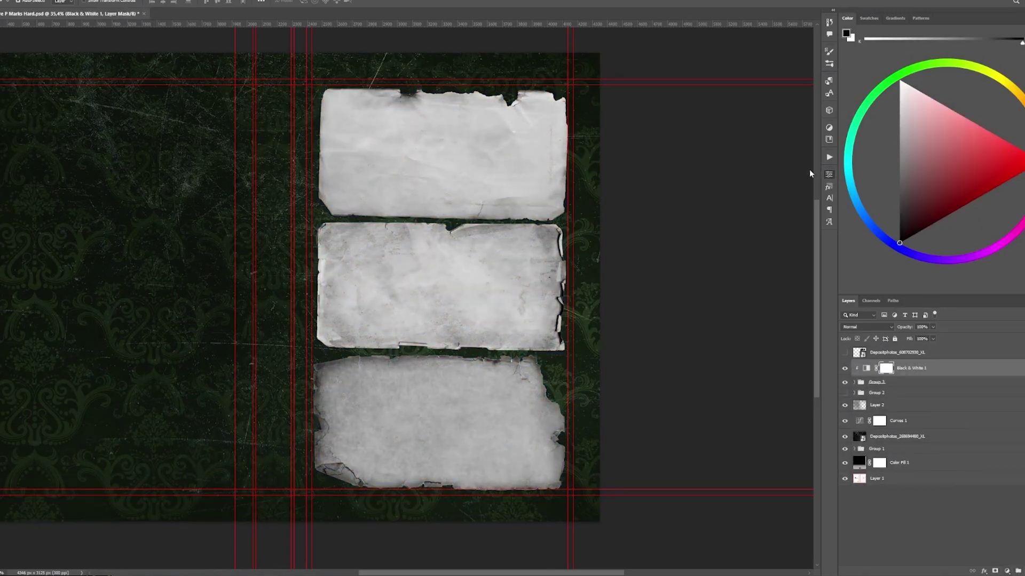
left_click(844, 352)
- Enlarge the house photo over the top paper and set it to Hard Light
key("ctrl+t")
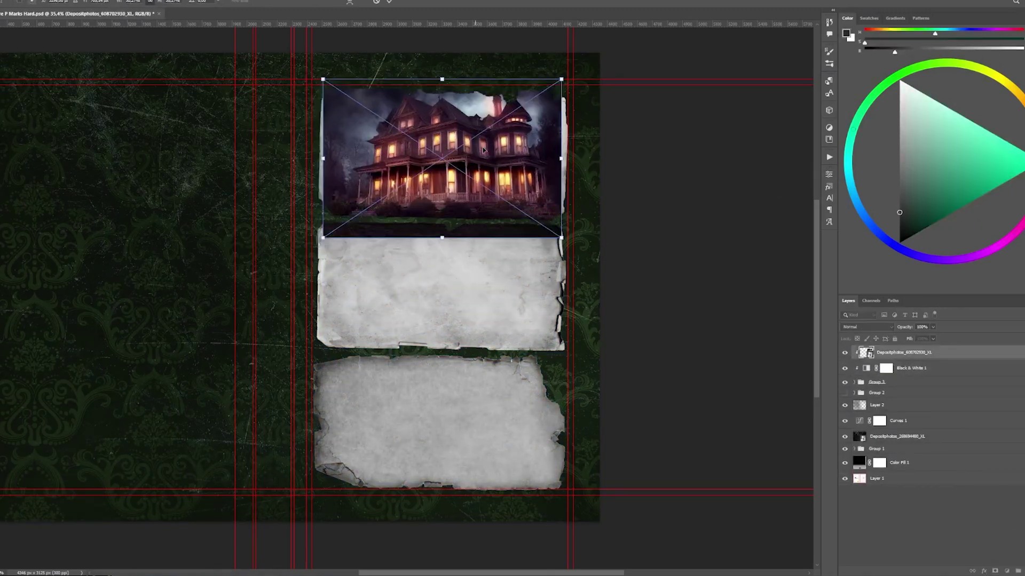
left_click_drag(561, 78, 570, 70)
key("Return")
key("shift+alt+b")
key("shift+alt+s")
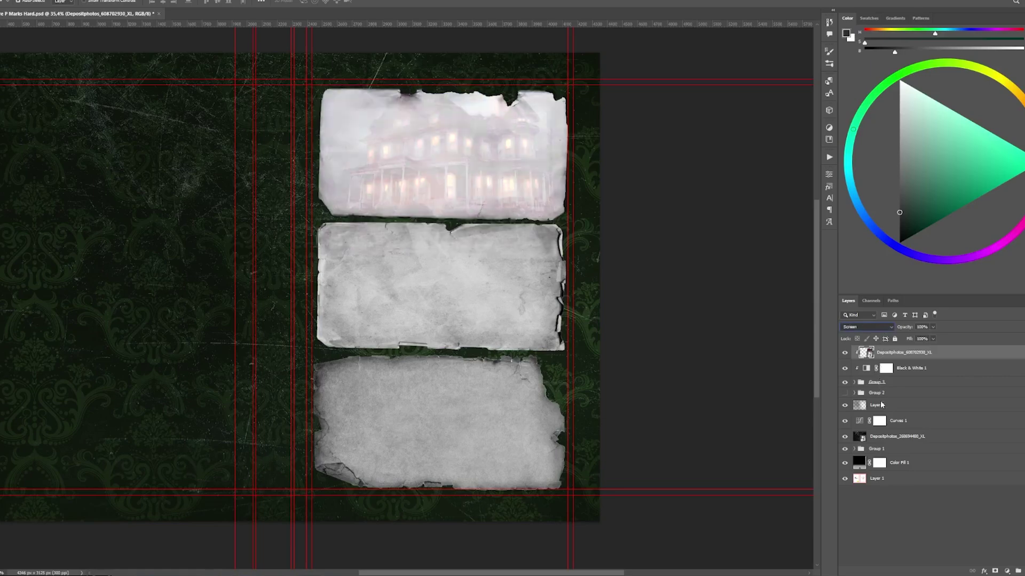
key("shift+alt+h")
- Mask the house photo and brush away the grass strip below the house
left_click(995, 571)
key("b")
scroll(395, 261, "up", 3)
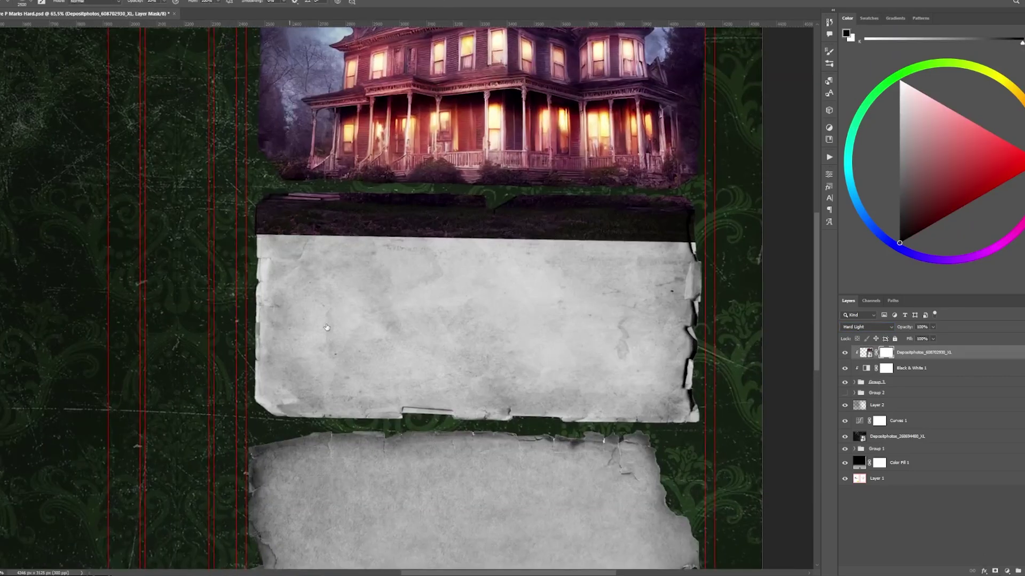
left_click_drag(235, 233, 700, 222)
scroll(700, 222, "down", 2)
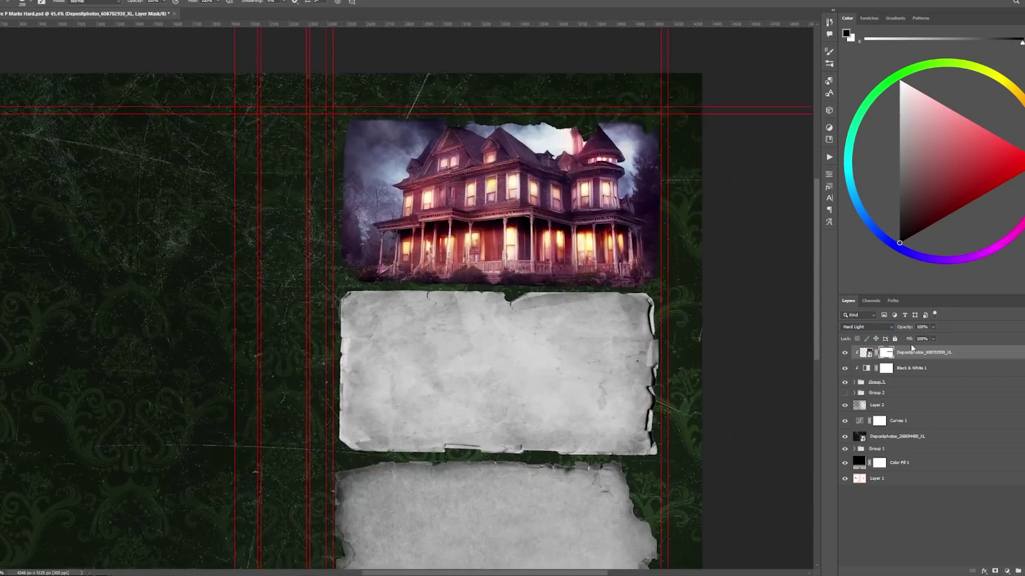
- Clip the woman photo to the middle panel in Hard Light and mask out the pale strip
key("ctrl+alt+g")
key("Return")
key("shift+alt+h")
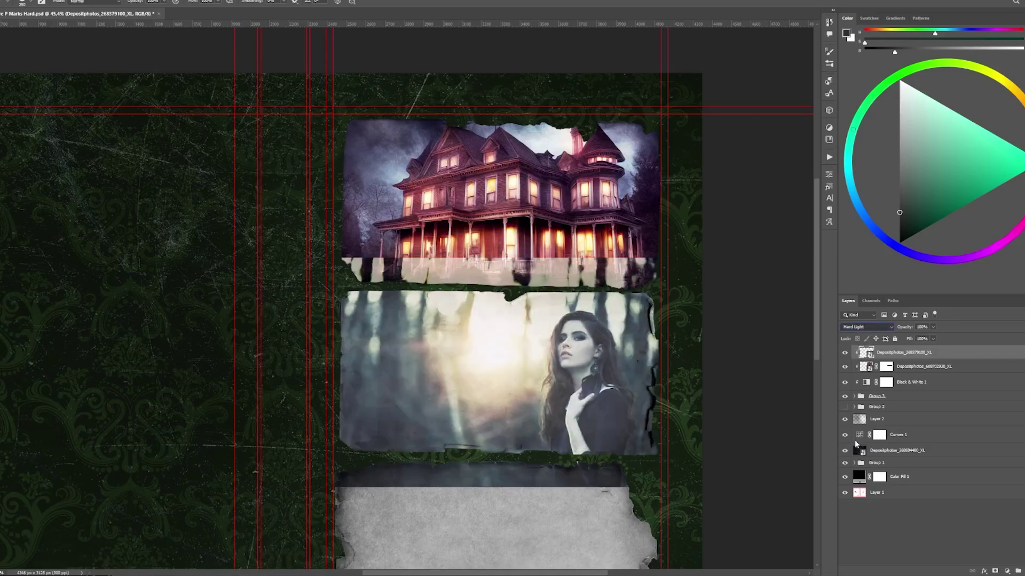
left_click(995, 571)
scroll(523, 250, "up", 1)
left_click_drag(550, 278, 299, 277)
- Enlarge the placed couple photo
scroll(299, 277, "down", 1)
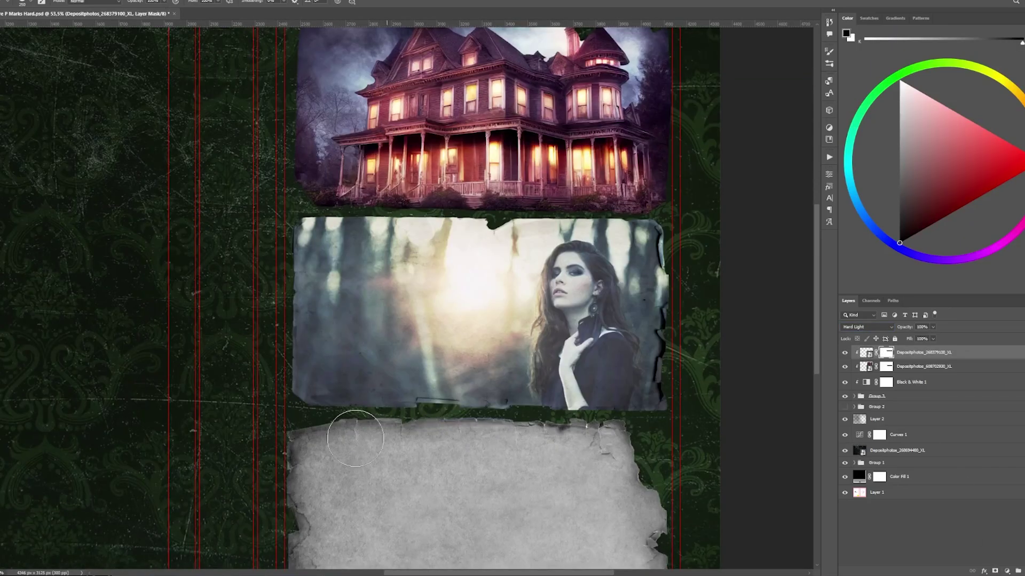
scroll(480, 320, "down", 1)
mouse_move(767, 136)
left_mouse_down()
mouse_move(812, 57)
mouse_move(686, 229)
left_mouse_up()
scroll(740, 180, "down", 2)
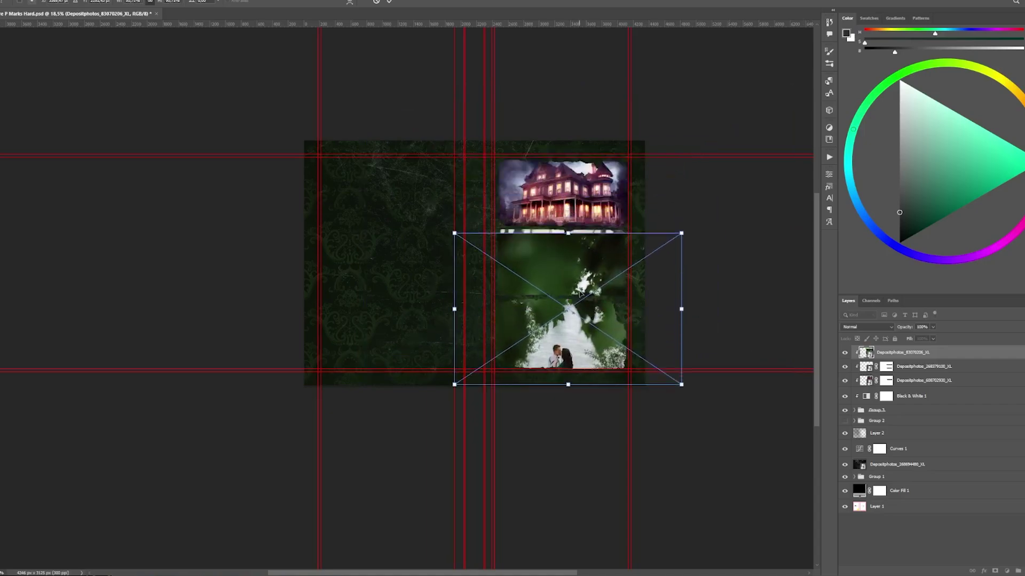
- Shrink the couple photo onto the bottom panel and set it to Hard Light
left_click_drag(687, 385, 663, 361)
mouse_move(593, 303)
left_mouse_down()
mouse_move(597, 314)
mouse_move(454, 251)
left_mouse_up()
key("Return")
key("alt+shift+h")
- Brush the couple photo's mask edges to blend it into the bottom panel
scroll(555, 304, "up", 2)
key("b")
scroll(549, 302, "up", 1)
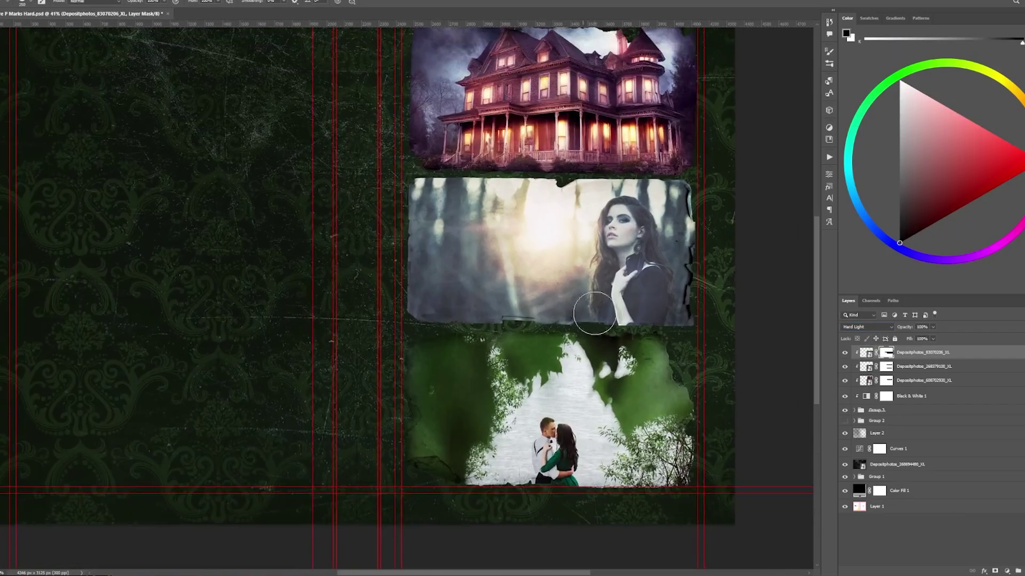
scroll(418, 446, "up", 1)
scroll(385, 435, "up", 1)
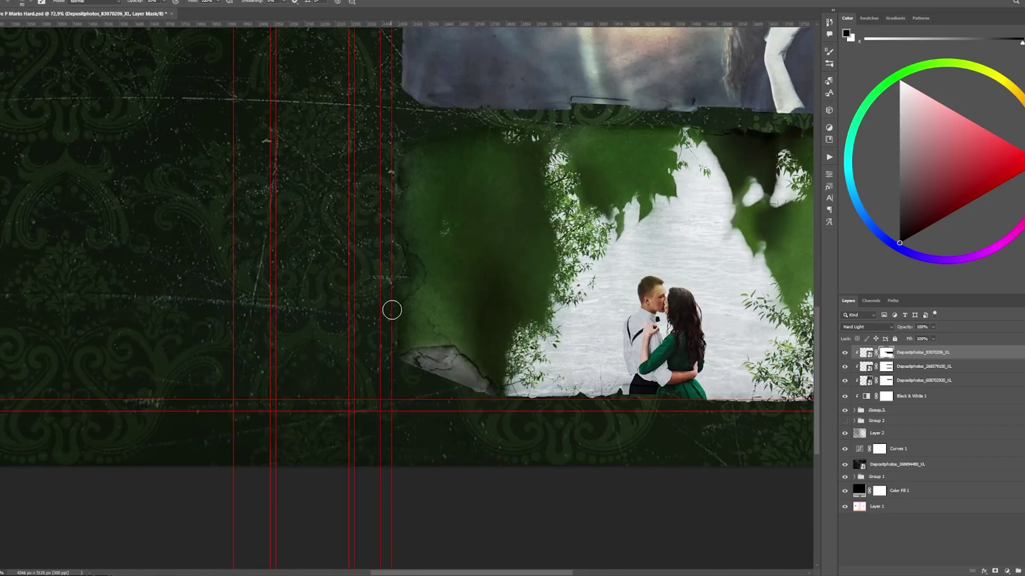
scroll(405, 226, "up", 1)
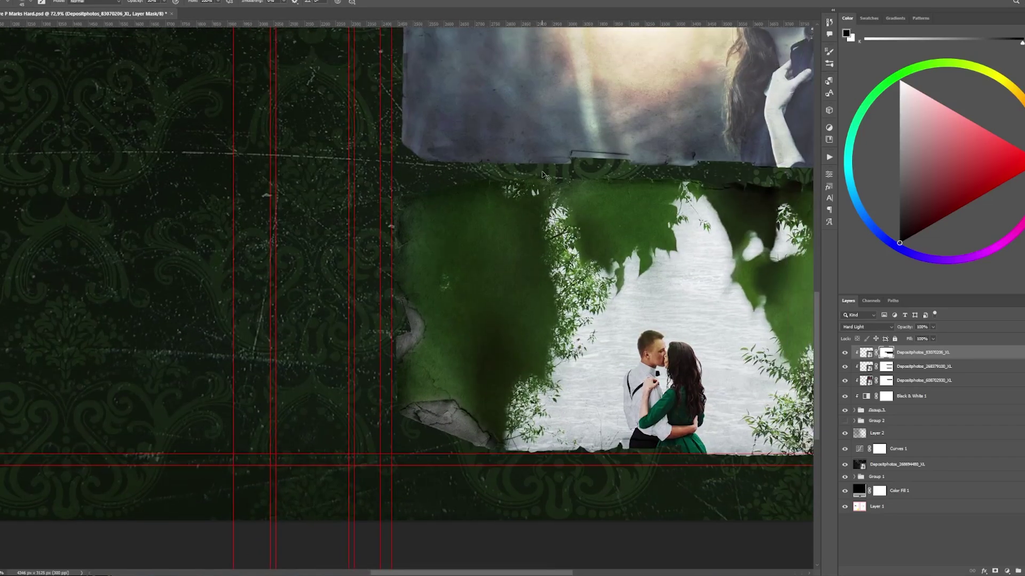
scroll(507, 213, "up", 2)
scroll(586, 207, "up", 2)
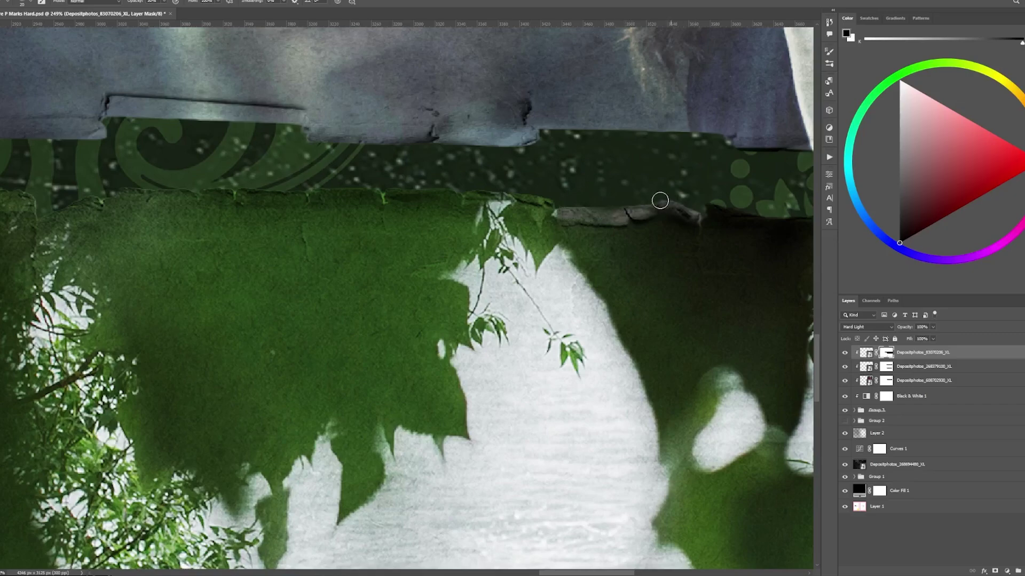
scroll(528, 192, "down", 3)
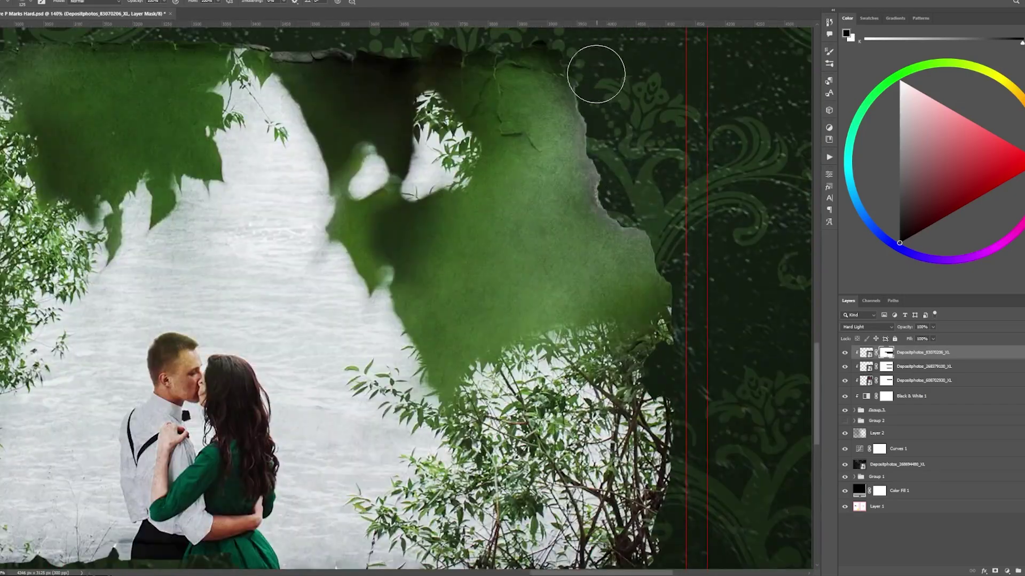
scroll(675, 366, "down", 3)
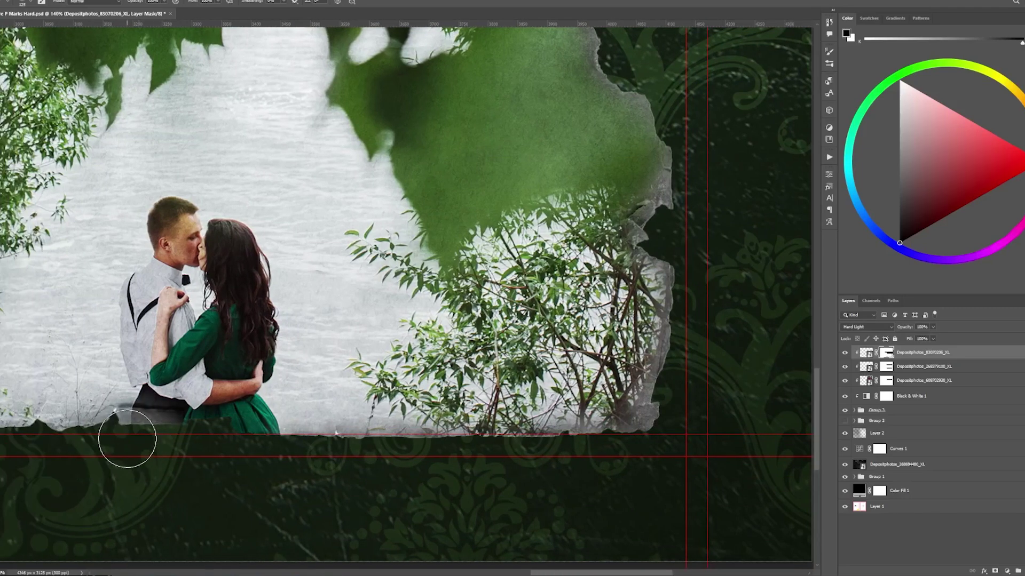
scroll(519, 458, "down", 3)
- Refine the woman and house photo masks, revealing the house photo's top edges
left_click(886, 367)
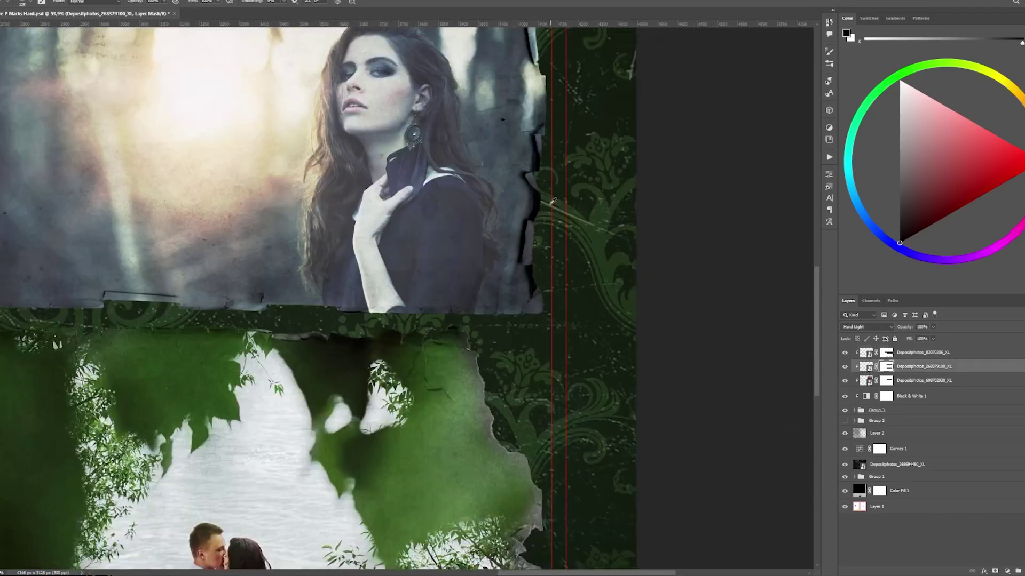
scroll(538, 160, "up", 4)
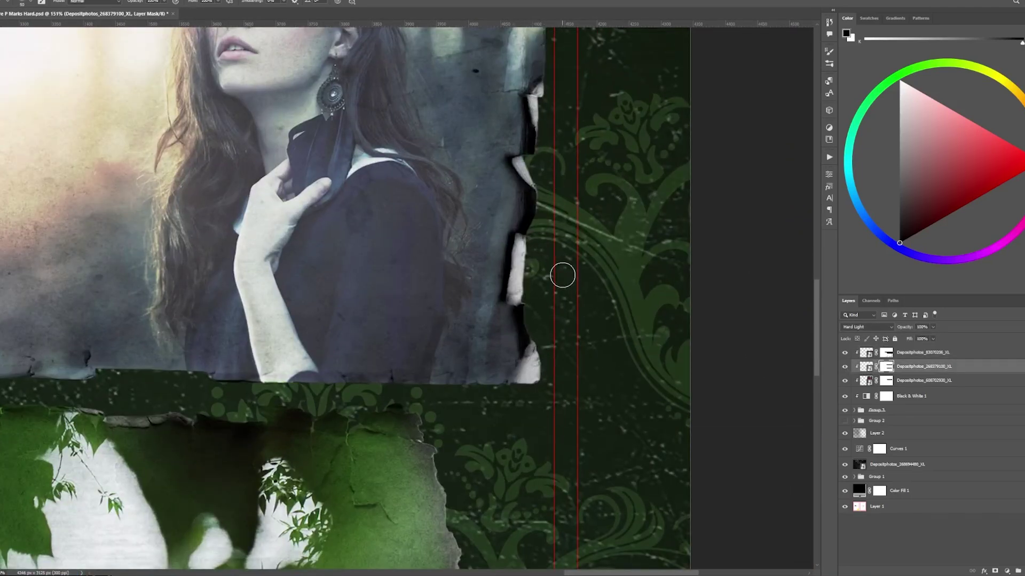
scroll(562, 276, "down", 3)
scroll(244, 320, "left", 1)
scroll(229, 160, "left", 5)
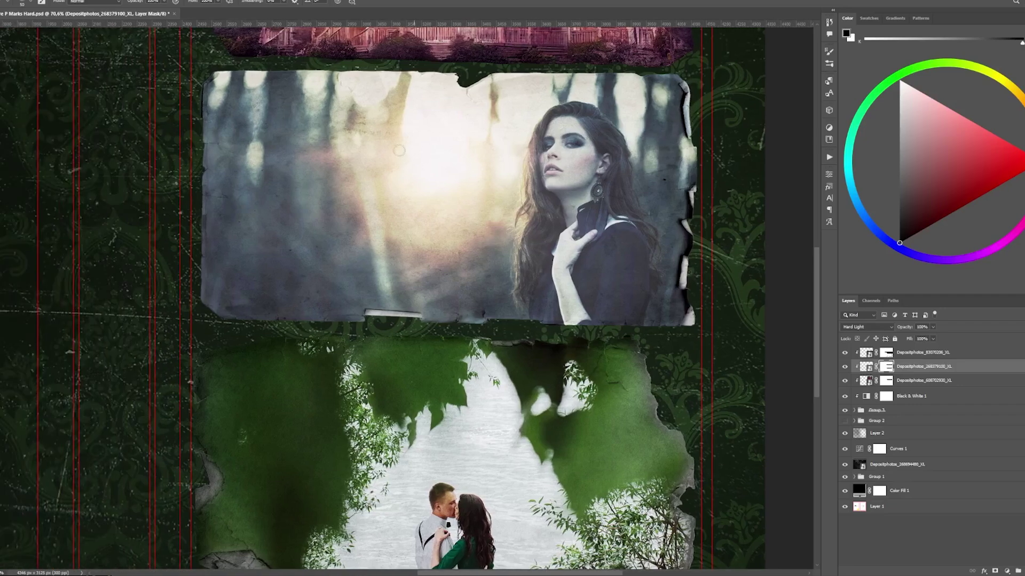
scroll(222, 75, "left", 1)
scroll(331, 351, "up", 5)
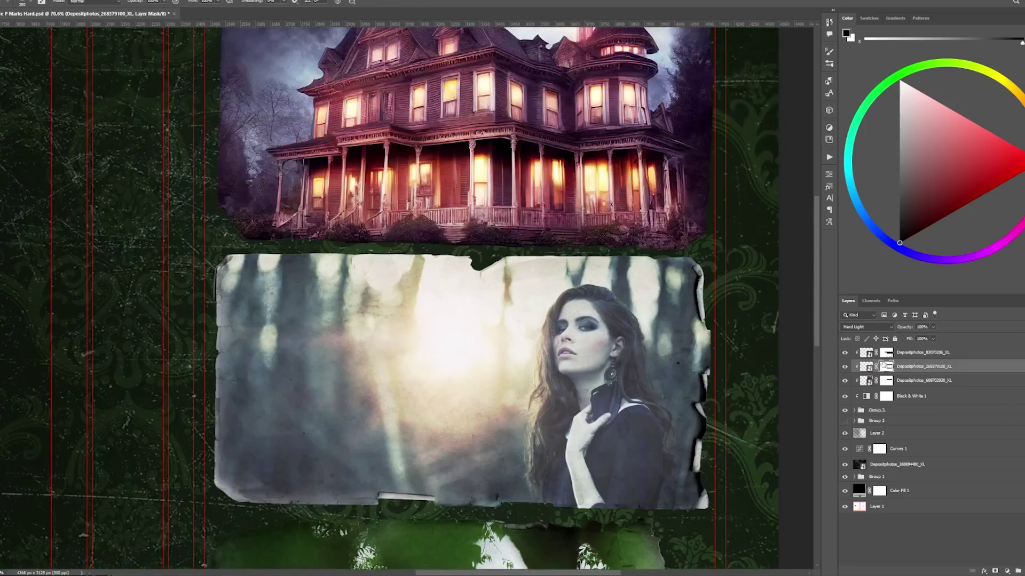
key("alt+[")
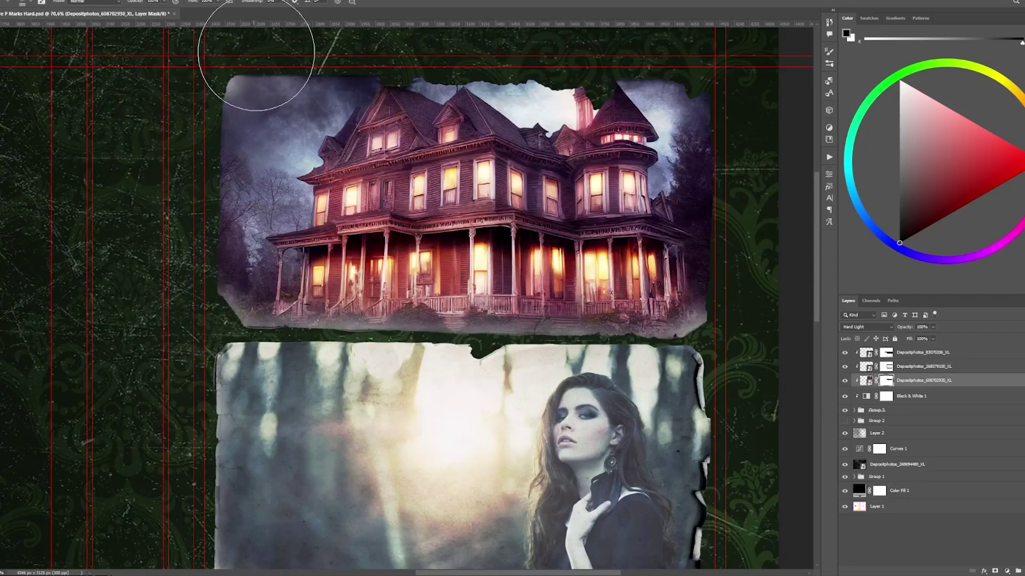
left_click_drag(256, 54, 418, 44)
key("bracketleft")
left_click_drag(504, 73, 689, 80)
key("bracketright")
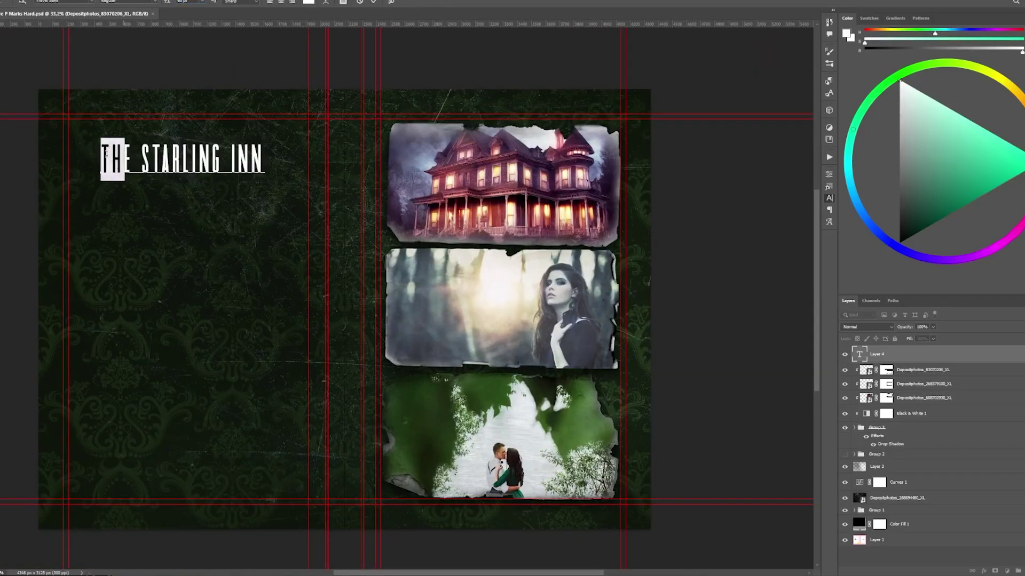
- Delete THE from the title, move STARLING INN down, and type 'The' over the house photo
key("BackSpace")
left_click_drag(98, 173, 99, 294)
scroll(473, 204, "up", 2)
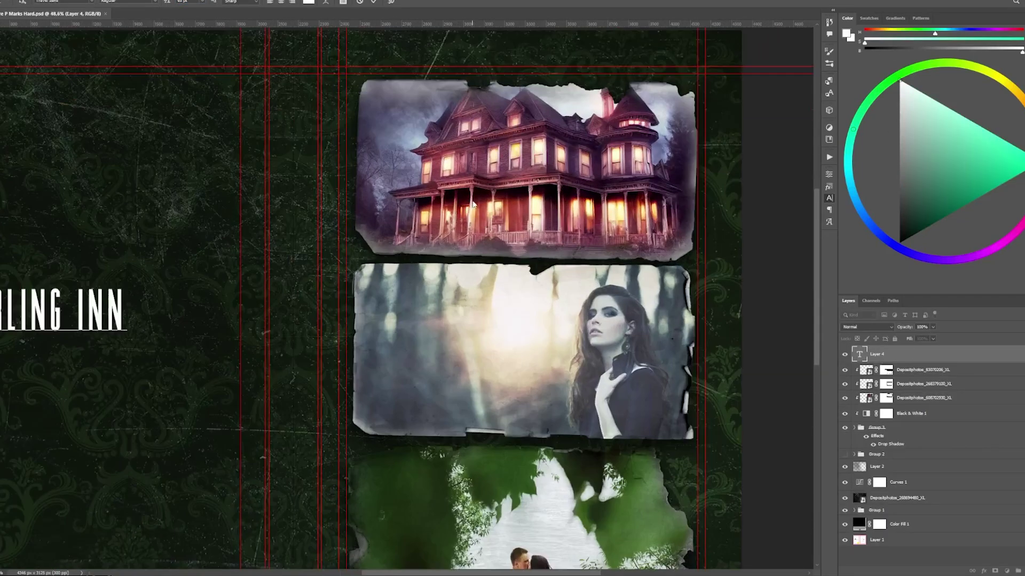
left_click(506, 174)
type("The")
scroll(506, 174, "down", 1)
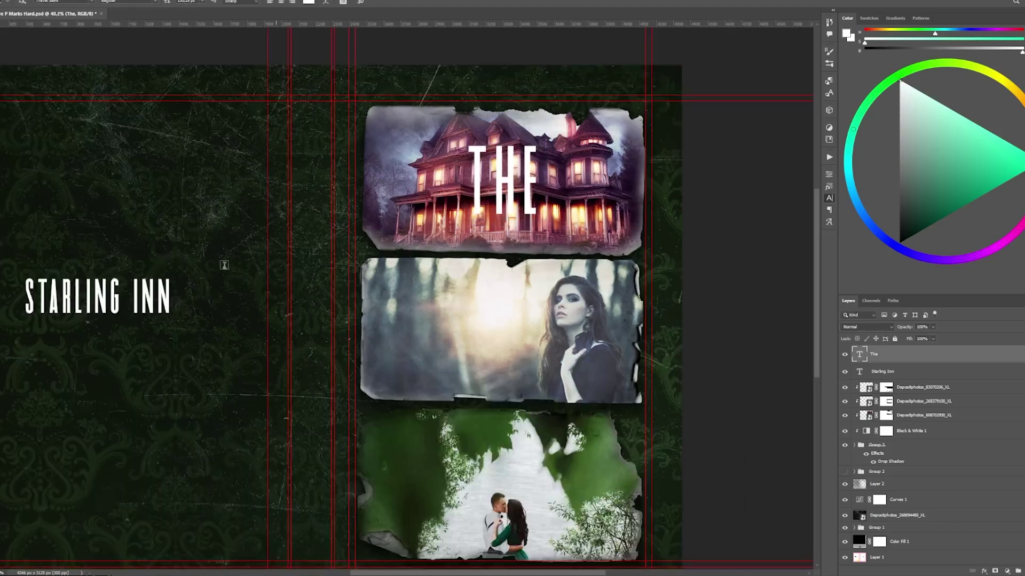
- Enlarge INN over the bottom photo and add a large 'Starling' across the middle photo
scroll(118, 350, "left", 3)
scroll(590, 517, "down", 1)
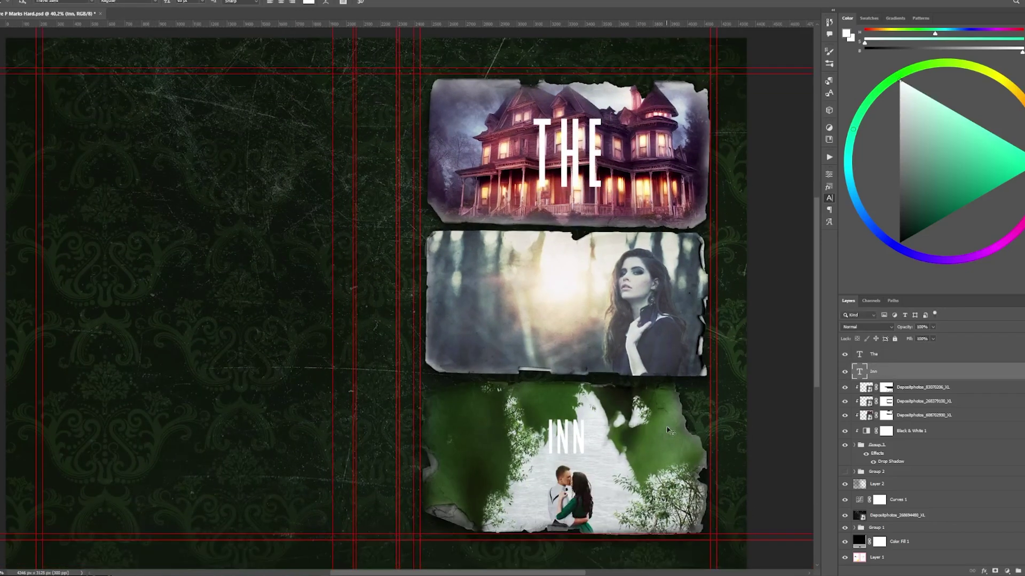
key("ctrl+t")
left_click_drag(592, 419, 598, 438)
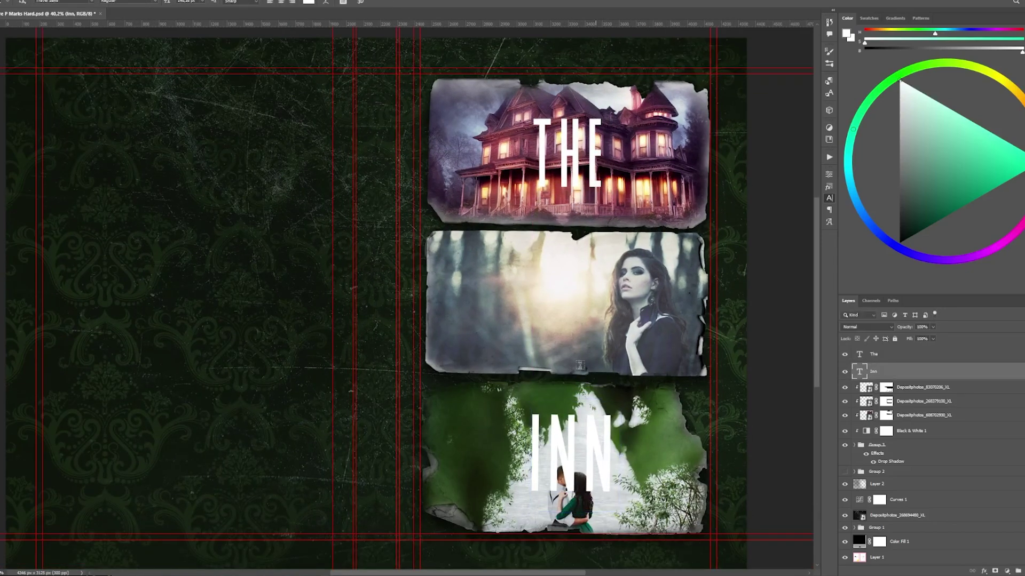
left_click(580, 365)
type("Starling")
left_click_drag(601, 288, 662, 251)
- Mask the Inn text and paint black so the couple stands in front
left_click(865, 419)
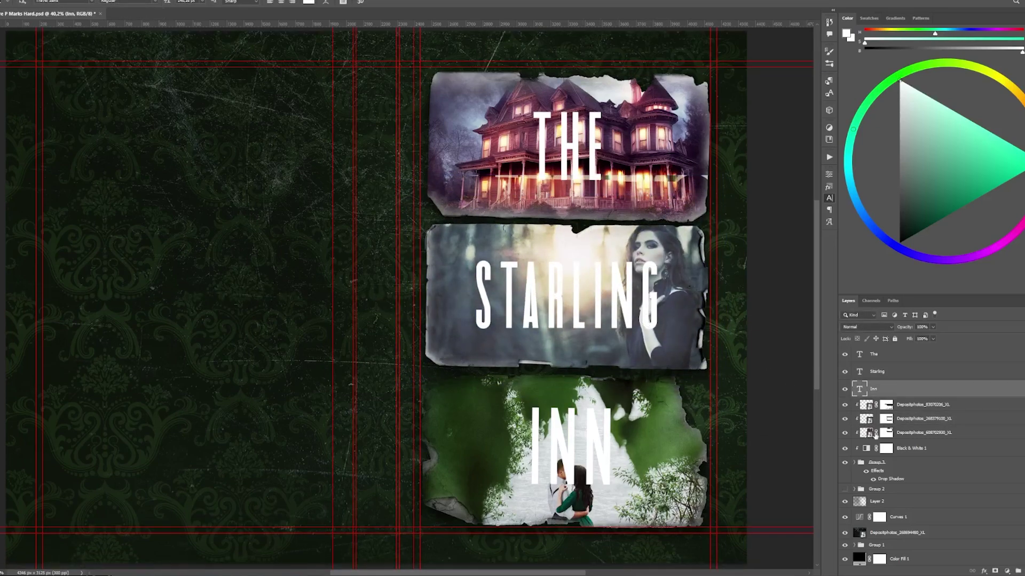
left_click(881, 404)
left_click_drag(882, 396, 878, 389)
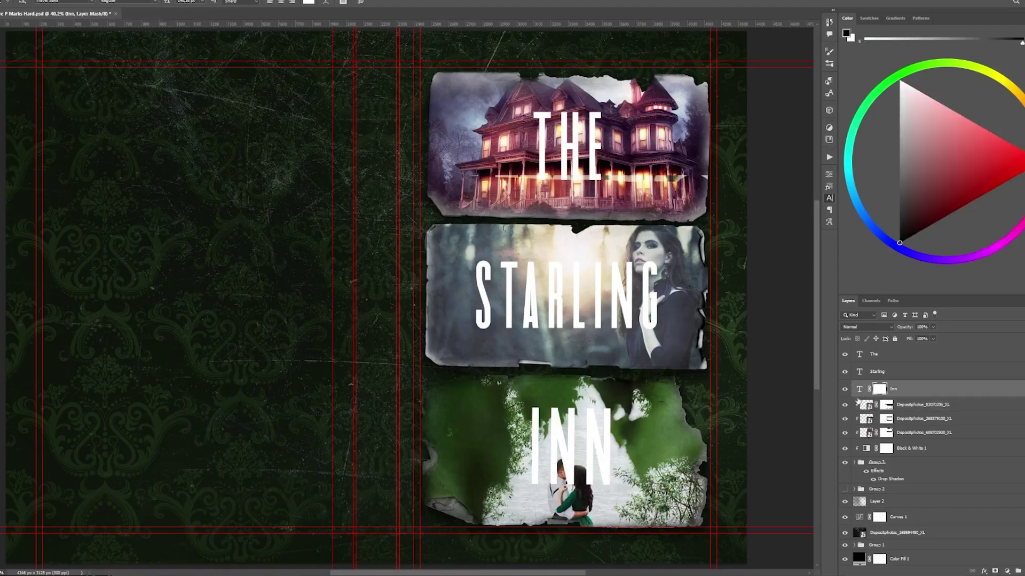
left_click(879, 389)
key("b")
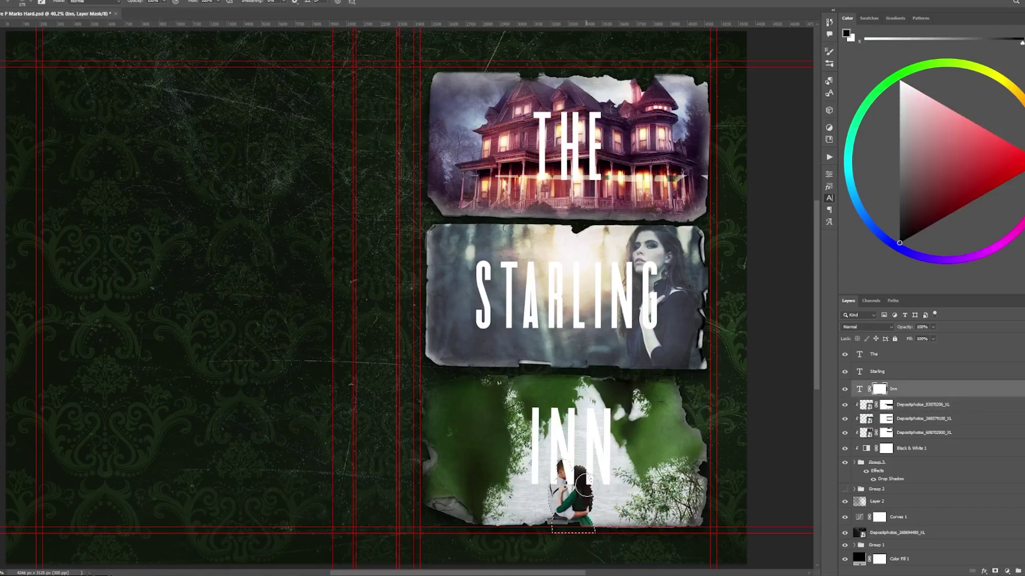
scroll(558, 471, "down", 3)
scroll(563, 401, "up", 2)
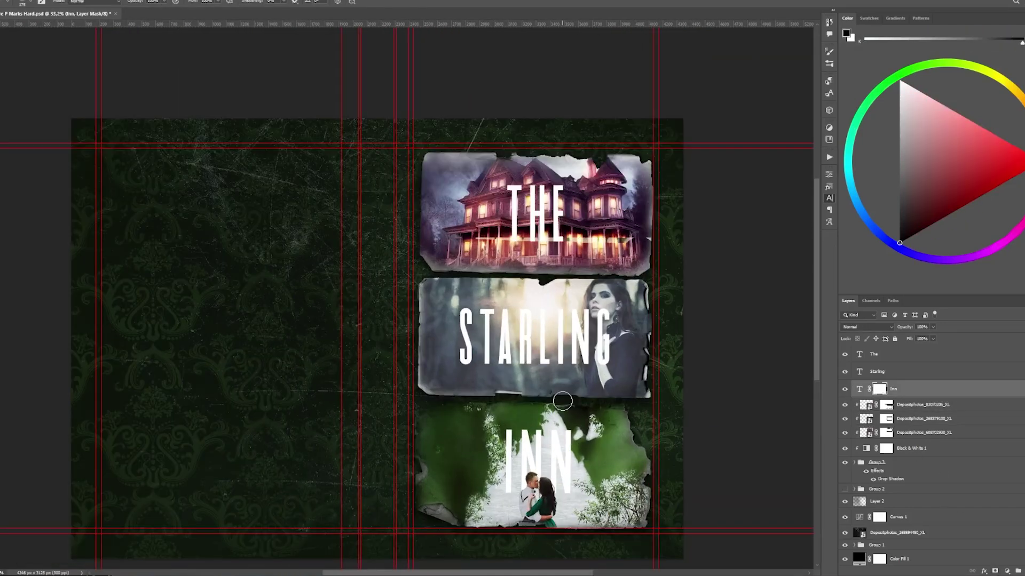
scroll(559, 215, "up", 2)
- Group the THE, STARLING and INN word layers and apply the bevel styles only to them
left_click(875, 353, "shift")
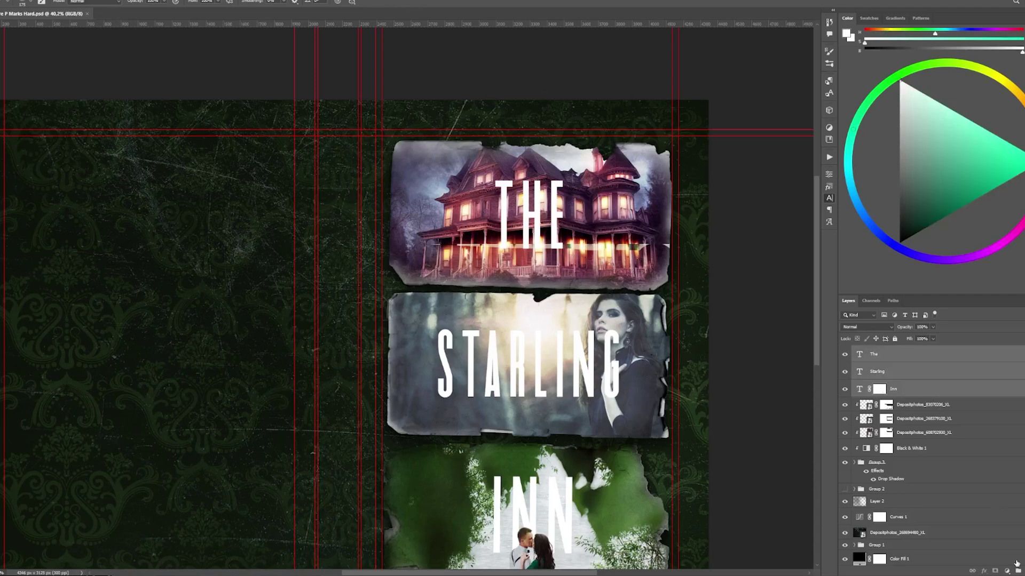
key("ctrl+g")
scroll(715, 231, "right", 2)
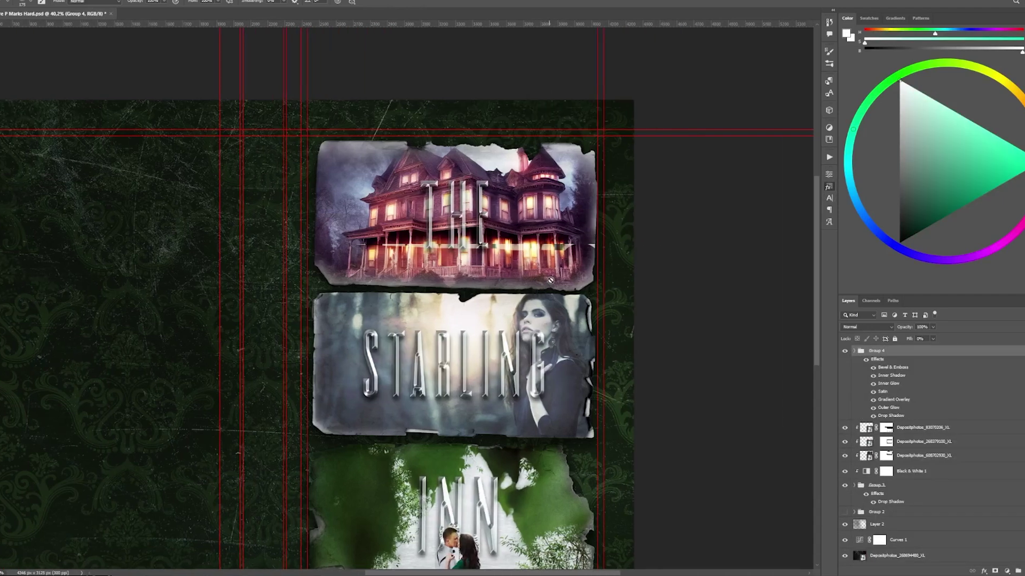
scroll(693, 245, "down", 2)
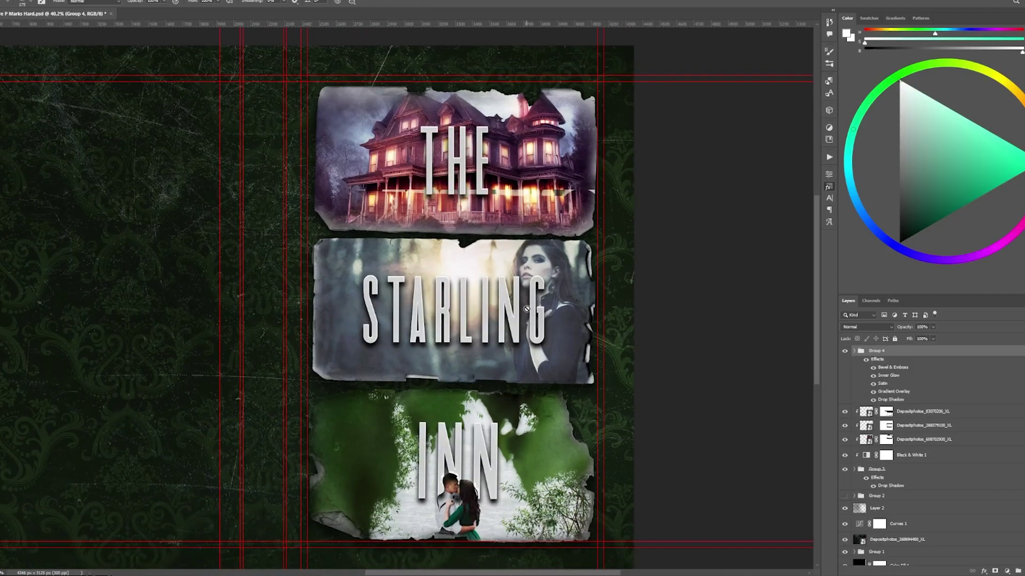
key("ctrl+z")
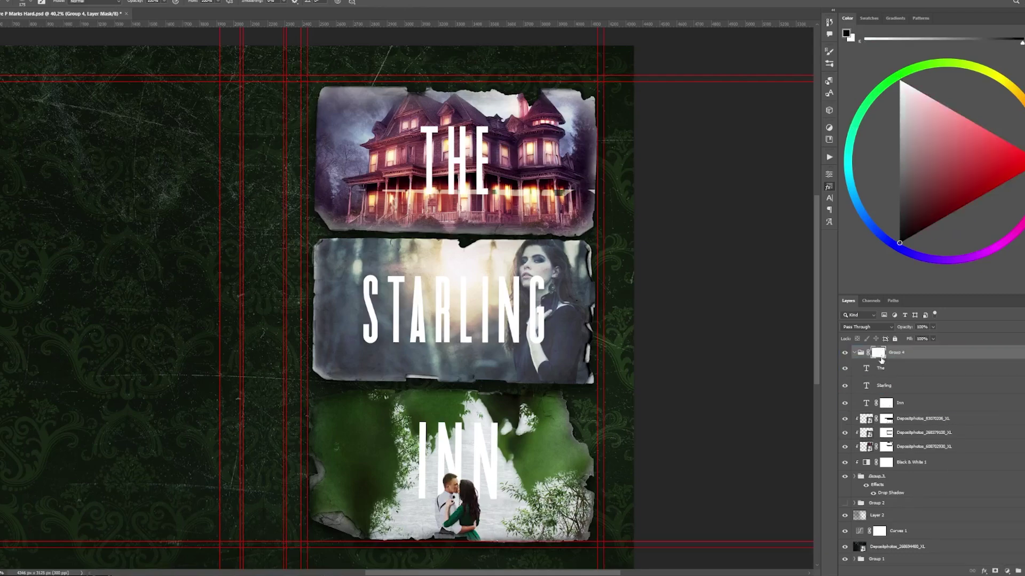
key("ctrl+shift+z")
key("ctrl+shift+z")
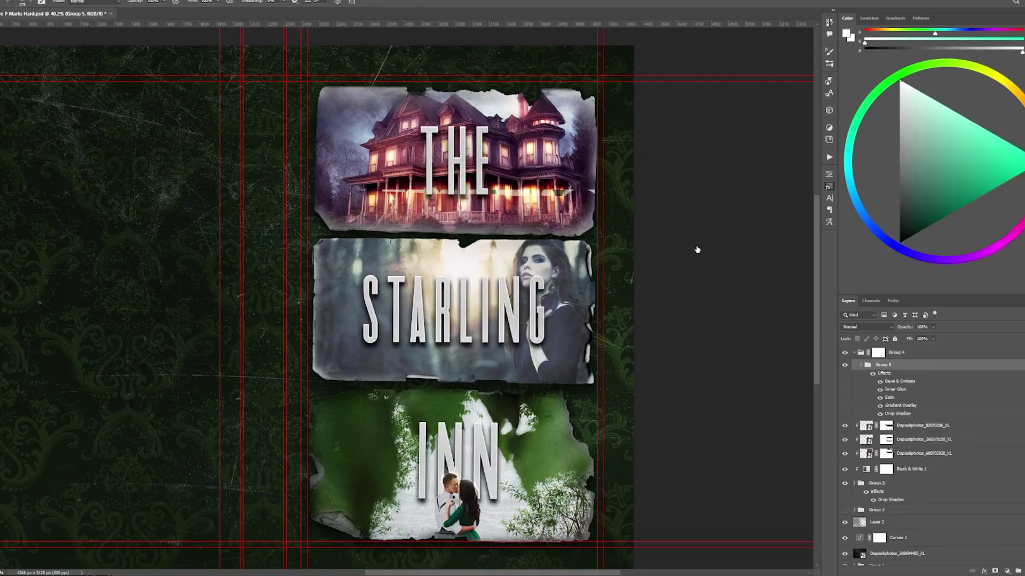
- Paint Group 4's mask around the couple so they stay in front of INN
left_click(878, 352)
scroll(475, 308, "up", 2)
scroll(434, 327, "up", 3)
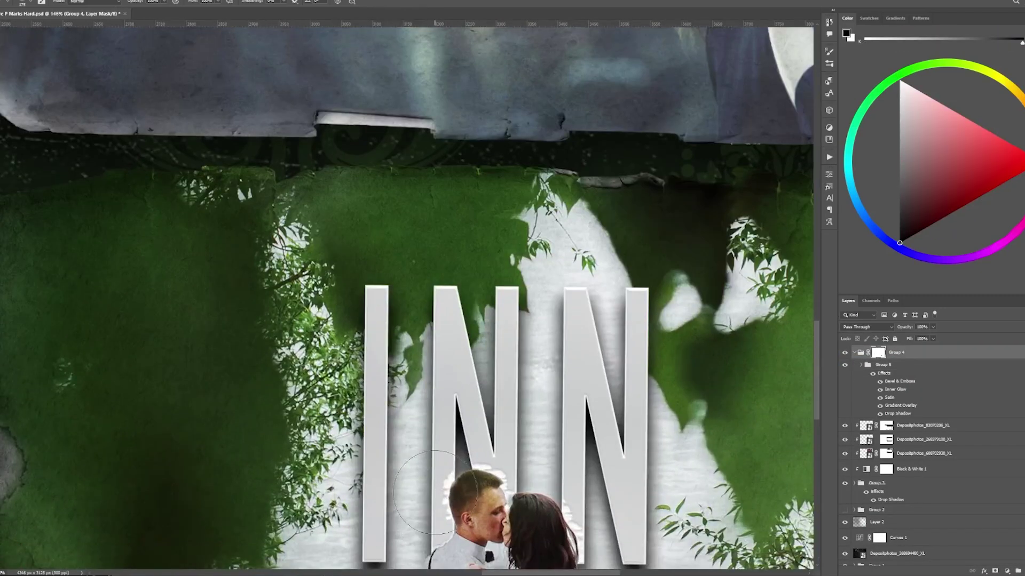
left_click_drag(444, 516, 446, 538)
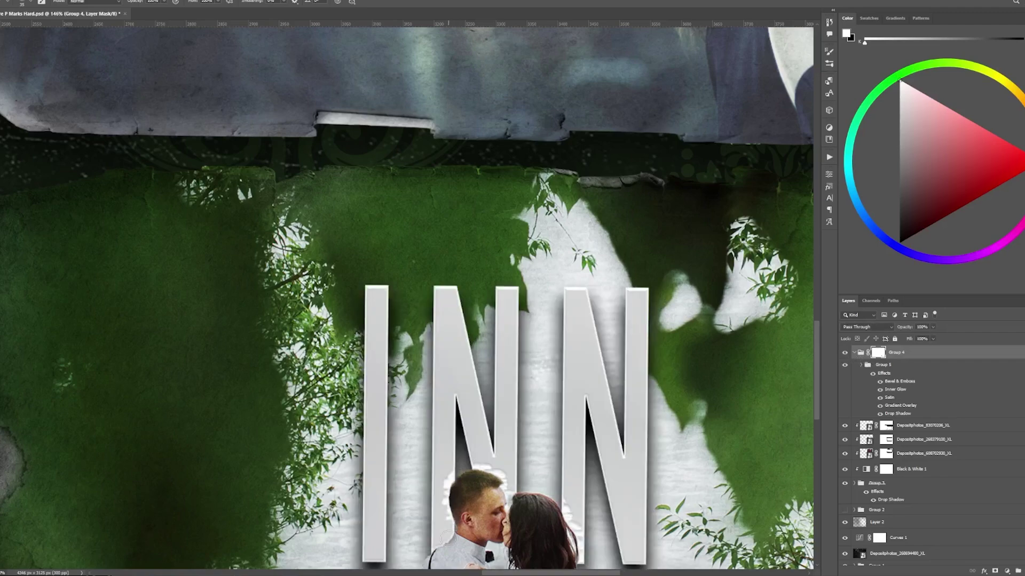
left_click(861, 365)
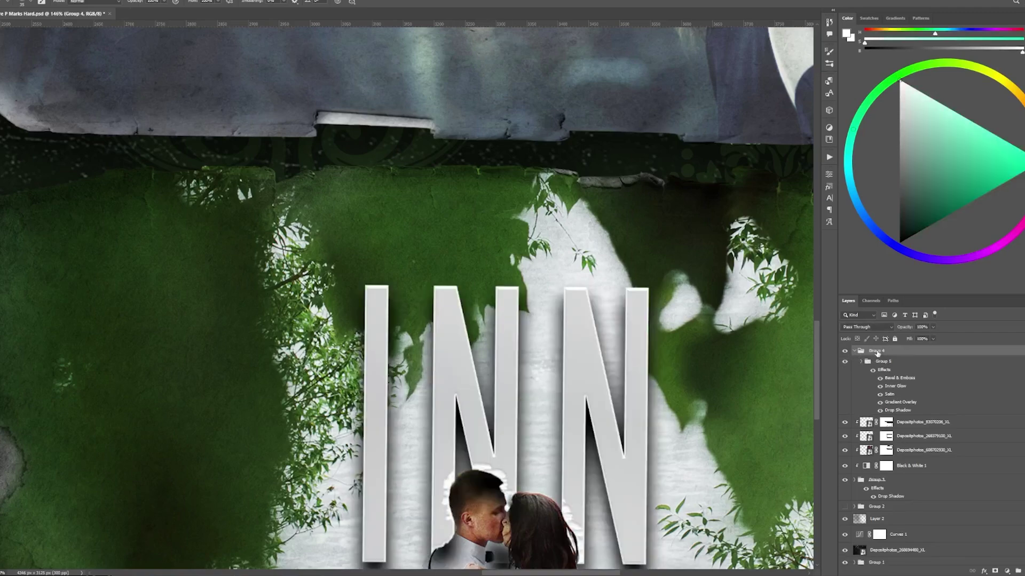
left_click(893, 462)
left_click(878, 352)
scroll(470, 431, "up", 3)
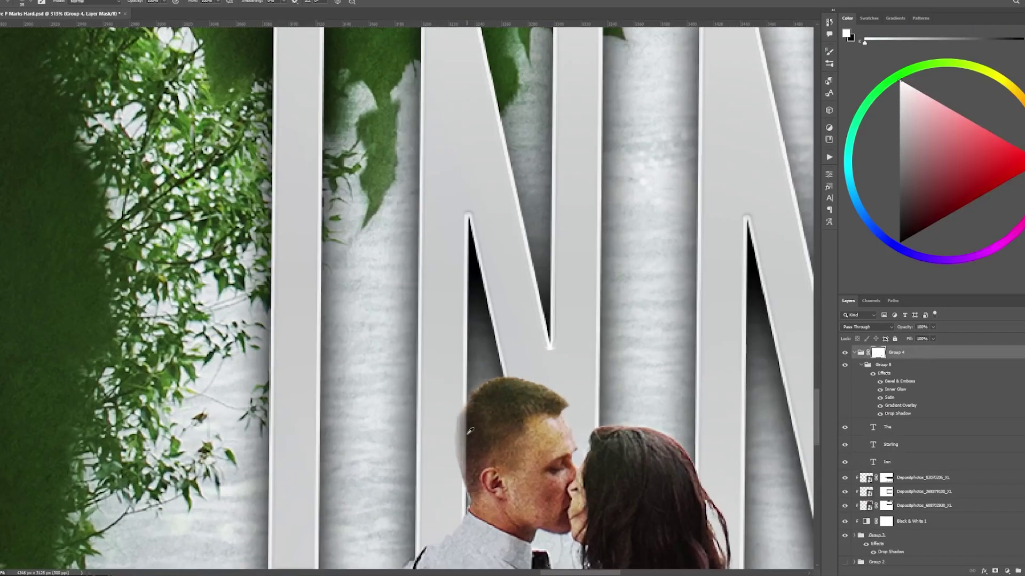
scroll(521, 406, "up", 2)
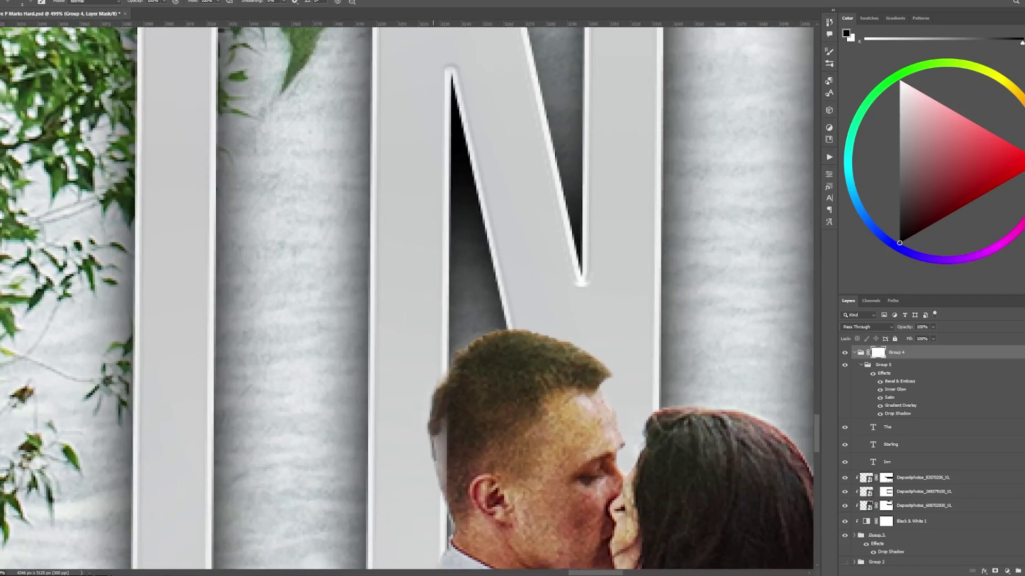
scroll(440, 460, "down", 5)
scroll(455, 409, "down", 3)
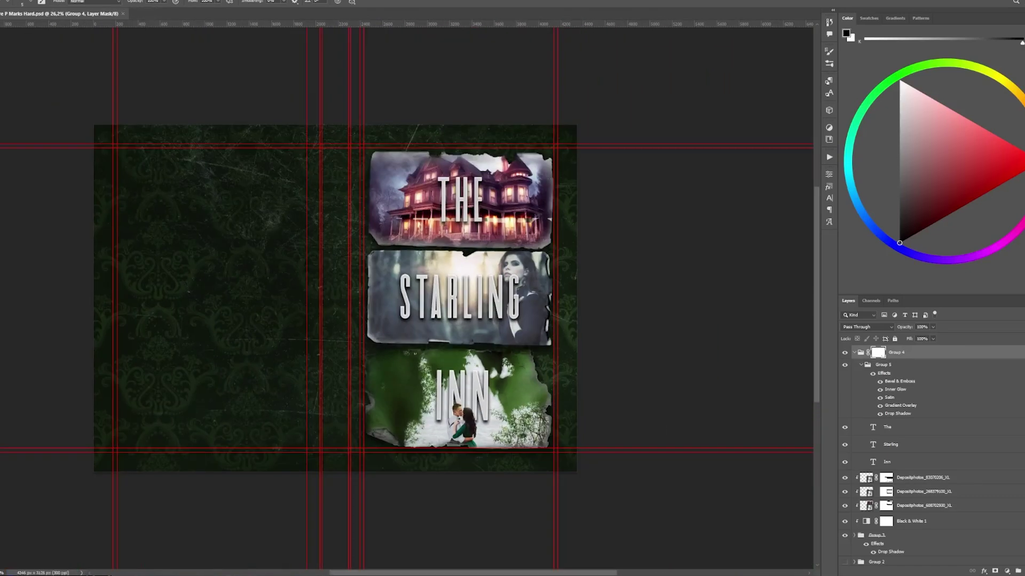
- Try resizing the panel group, cancel, then ready a black brush on a photo mask
left_click(855, 353)
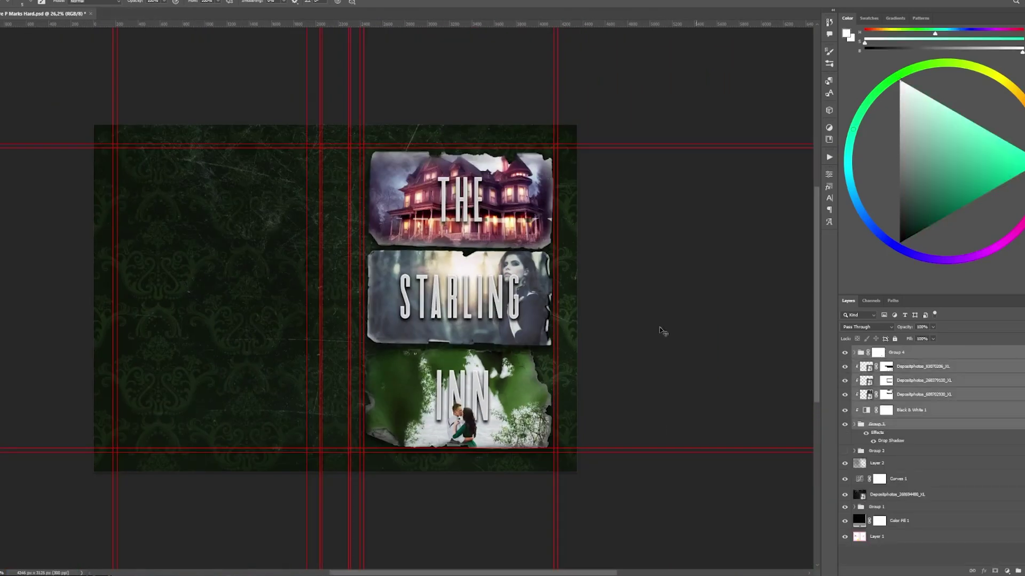
key("ctrl+t")
left_click_drag(600, 442, 598, 439)
key("Escape")
left_click(886, 381)
key("b")
key("x")
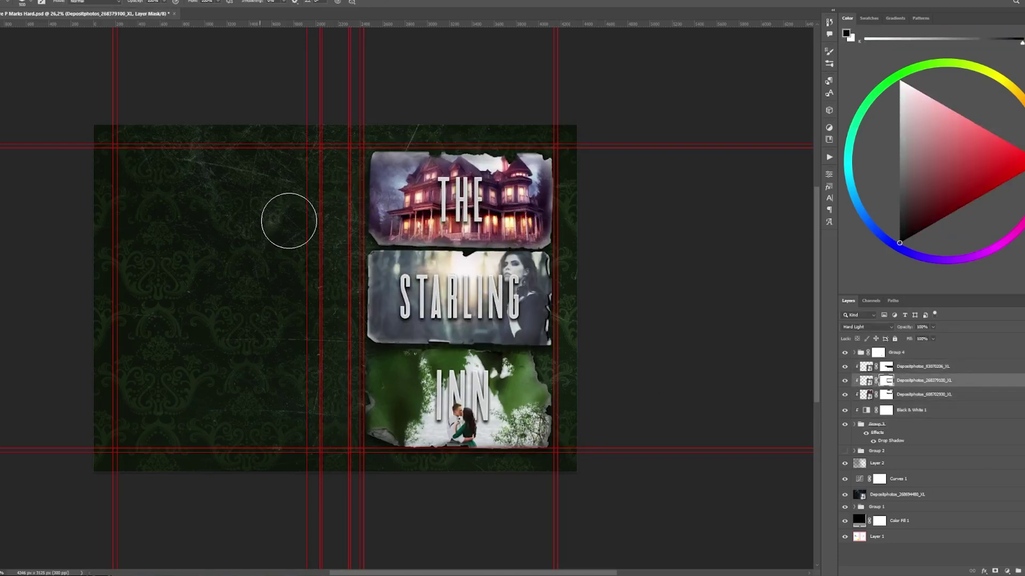
- Scale the three-panel group down to about 89%
left_click(865, 353)
key("ctrl+t")
left_click_drag(605, 137, 581, 149)
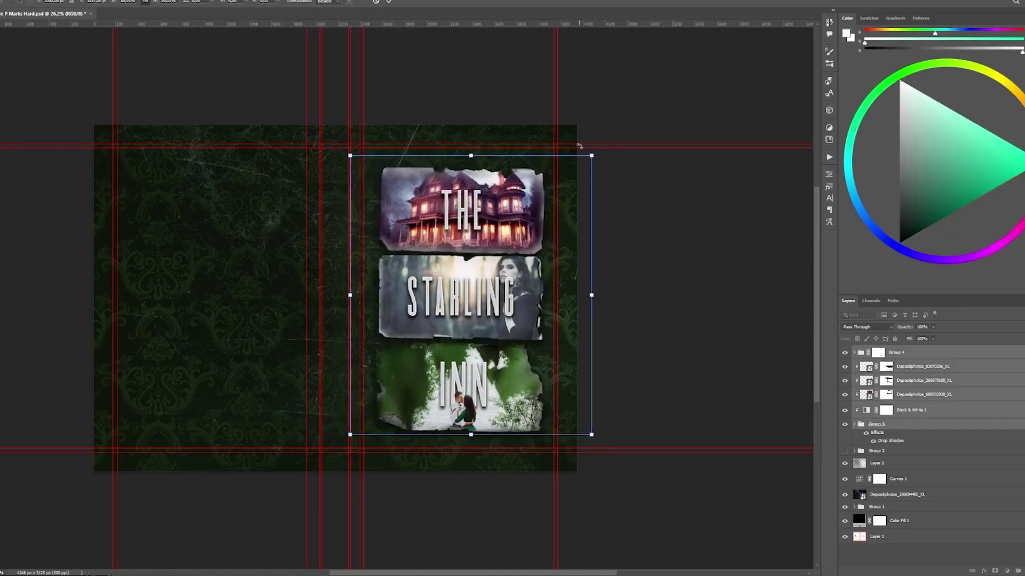
key("Escape")
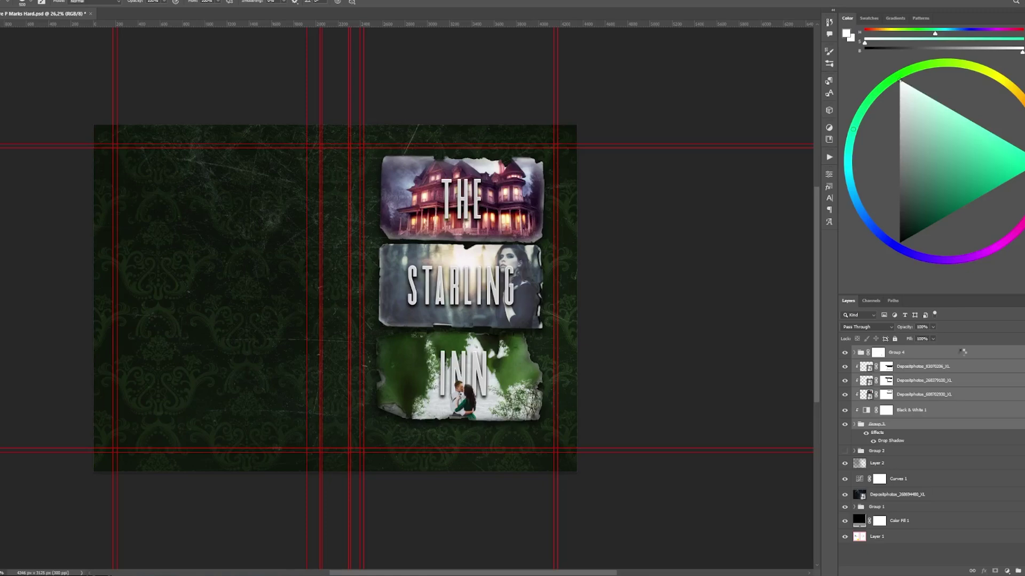
- Add a new text layer left of the panels and paste in the author name
key("t")
left_click(273, 357)
key("ctrl+v")
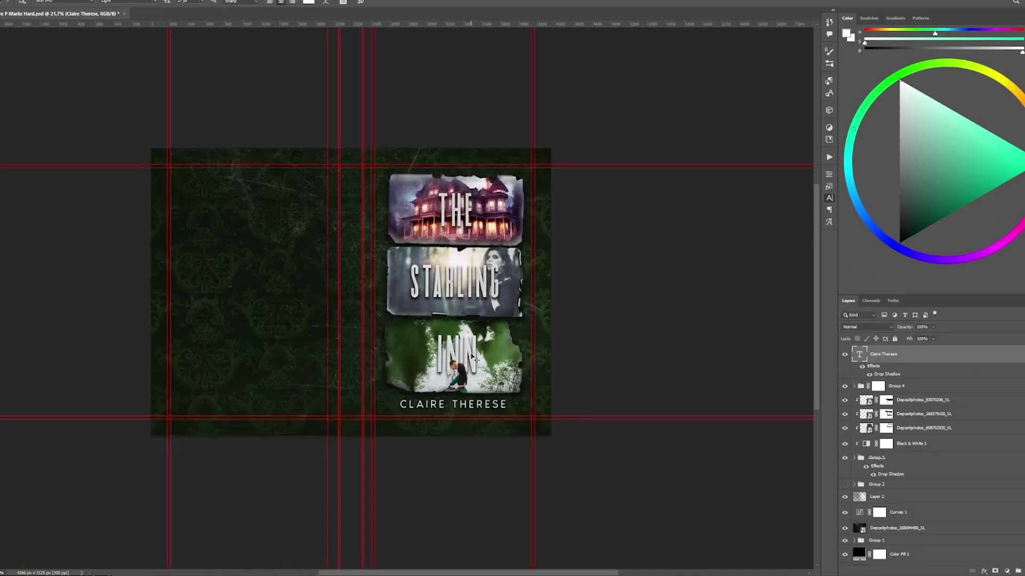
- Clip an Exposure adjustment to darken the photos, fit the cover in view and save
left_click(935, 409, "alt")
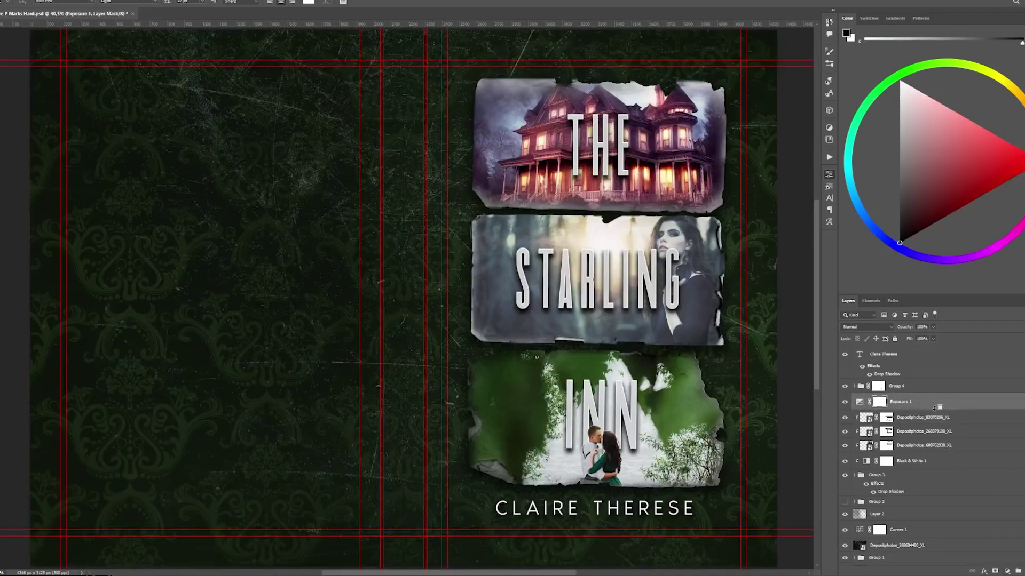
key("ctrl+0")
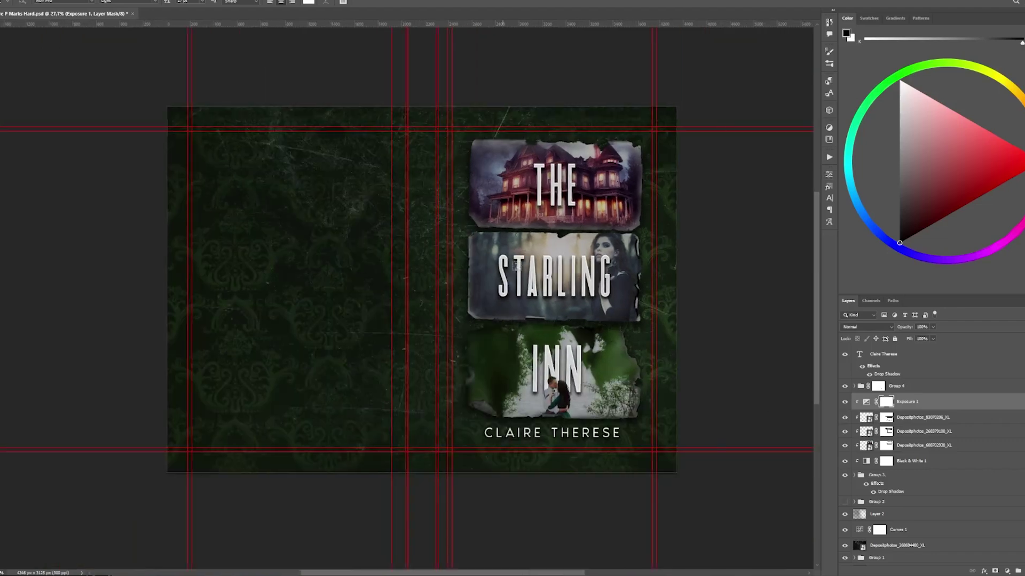
key("ctrl+s")
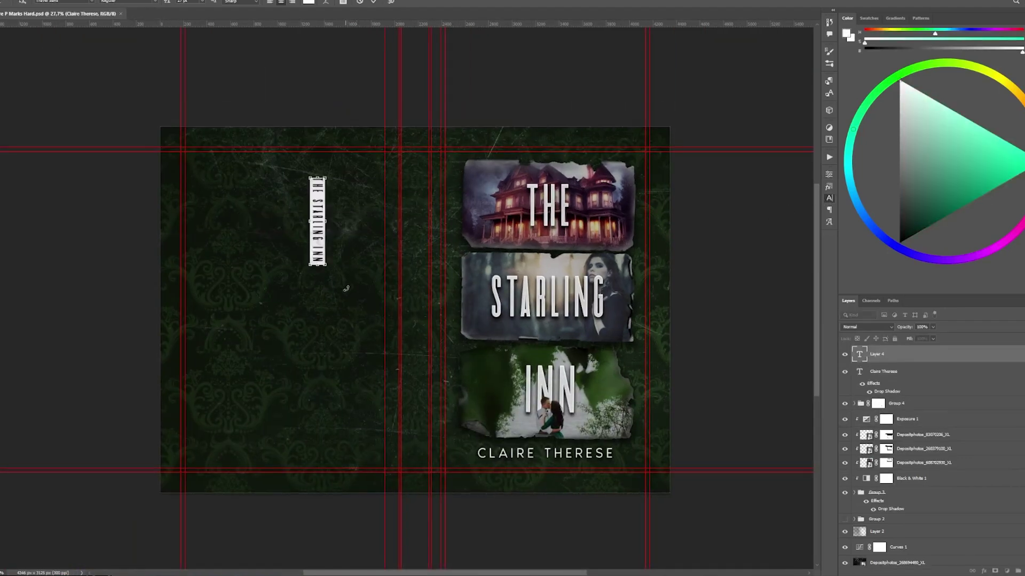
- Move the vertical THE STARLING INN title onto the spine
left_click_drag(346, 288, 418, 298)
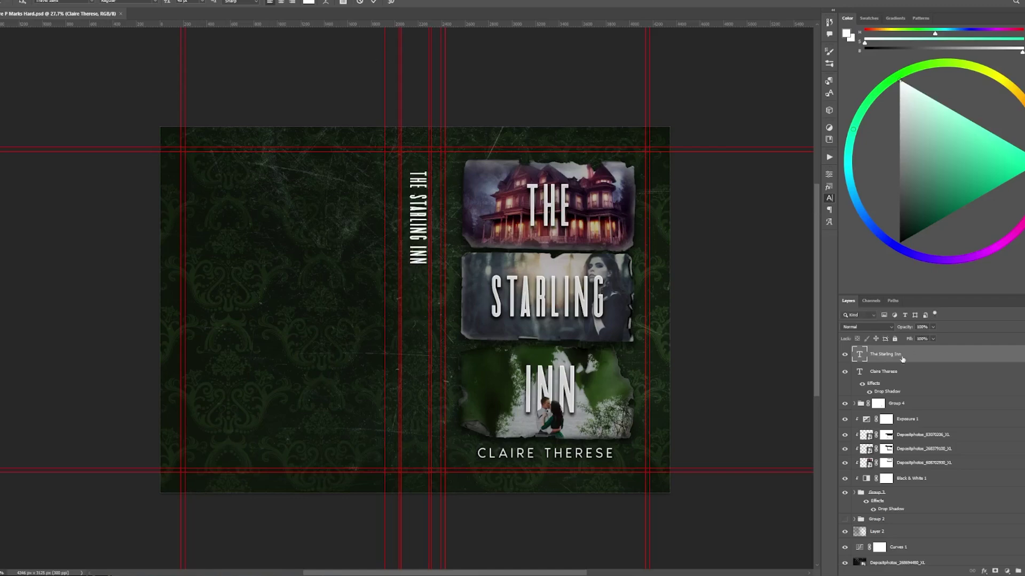
key("v")
key("shift+Left")
key("shift+Left")
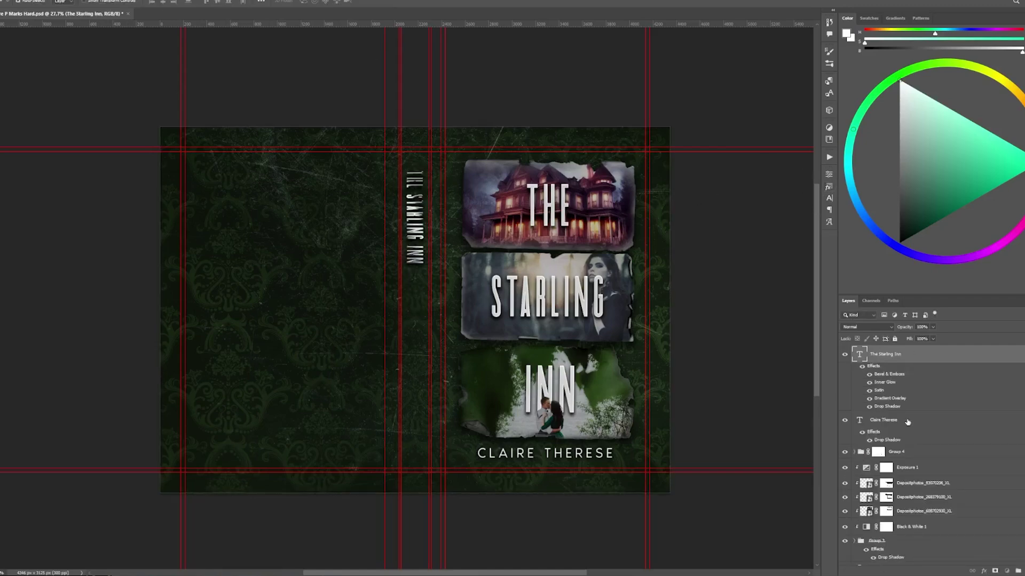
- Duplicate the author name, rotate the copy 90 degrees and place it on the spine
left_click(883, 420)
key("ctrl+j")
key("ctrl+t")
left_click_drag(624, 453, 546, 533)
left_click_drag(545, 453, 420, 408)
key("Return")
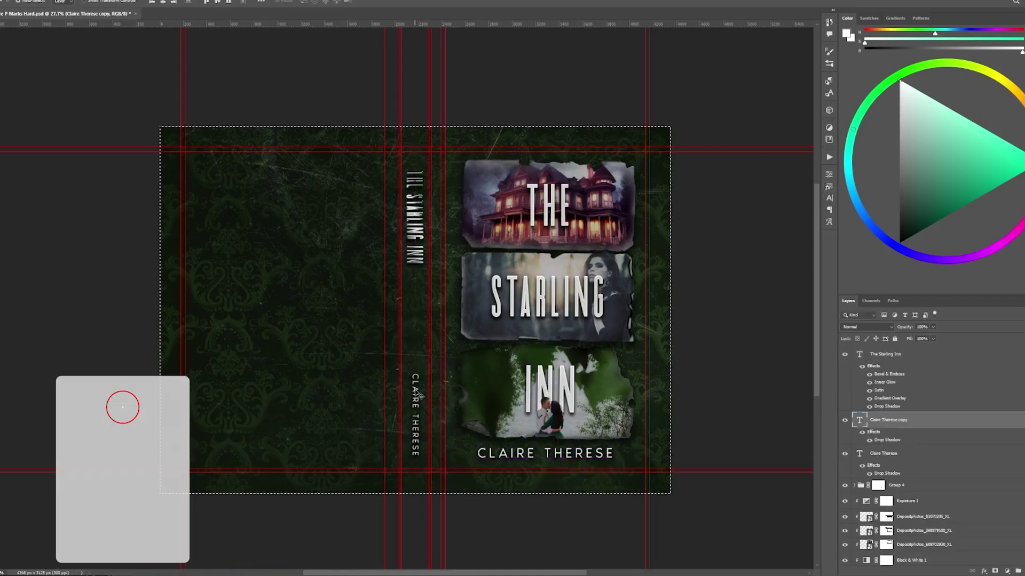
- Group both spine texts as 'spine' and centre them vertically on the canvas
left_click(885, 354, "shift")
key("ctrl+g")
key("ctrl+a")
left_click(217, 1)
key("ctrl+d")
double_click(875, 350)
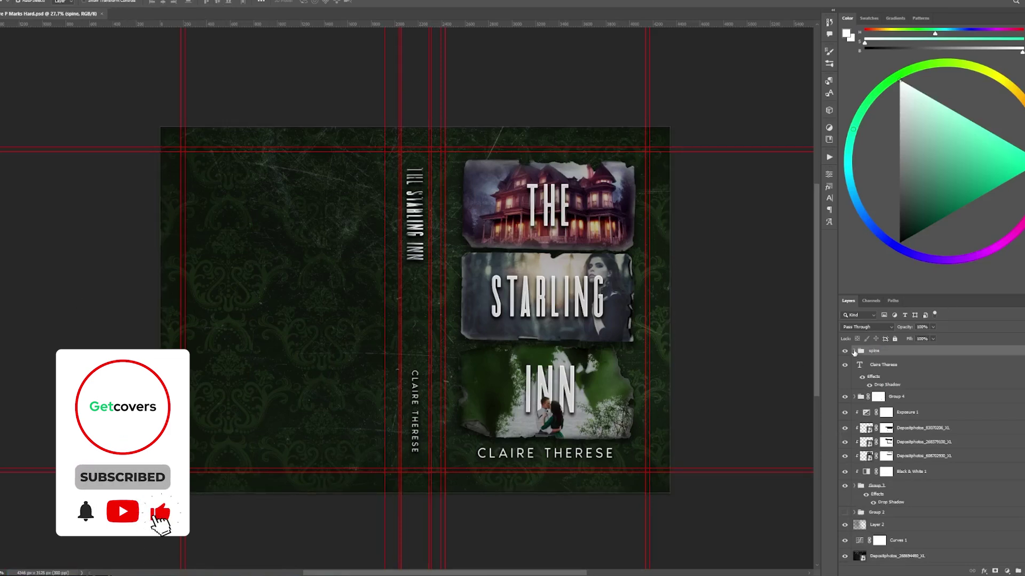
- Duplicate the beveled title and place it horizontally across the top of the back cover
left_click_drag(935, 348, 935, 348)
key("ctrl+t")
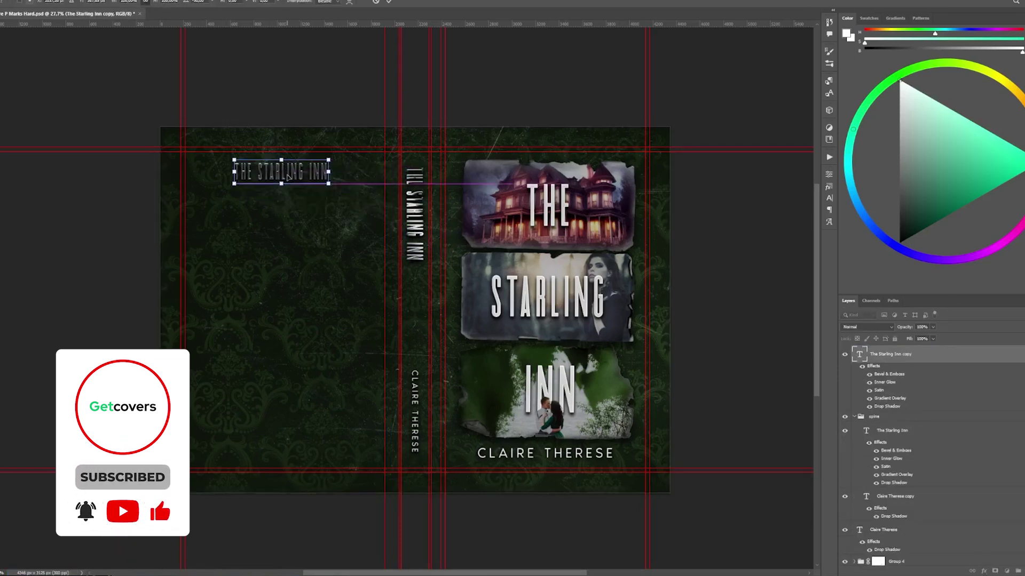
key("Return")
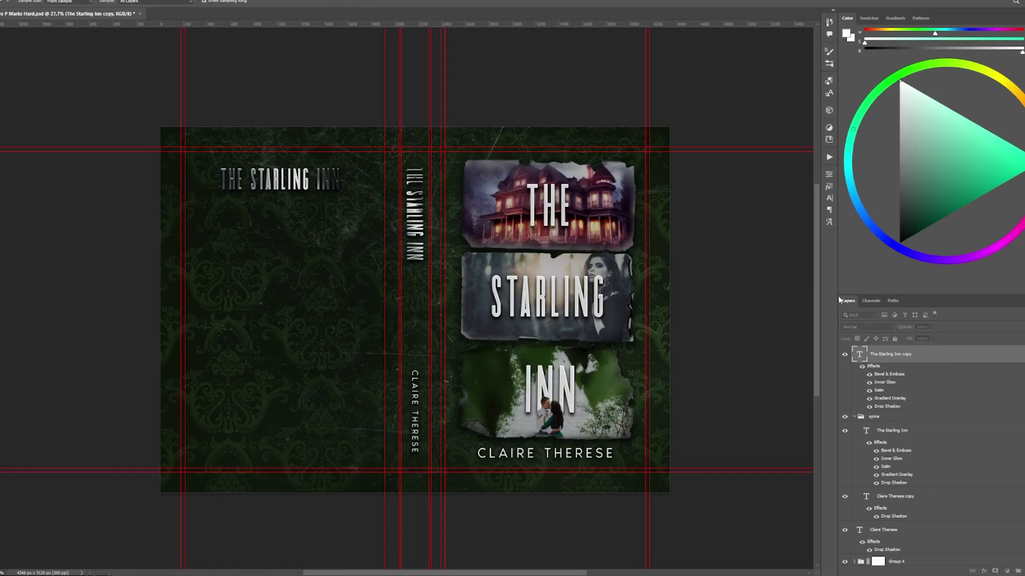